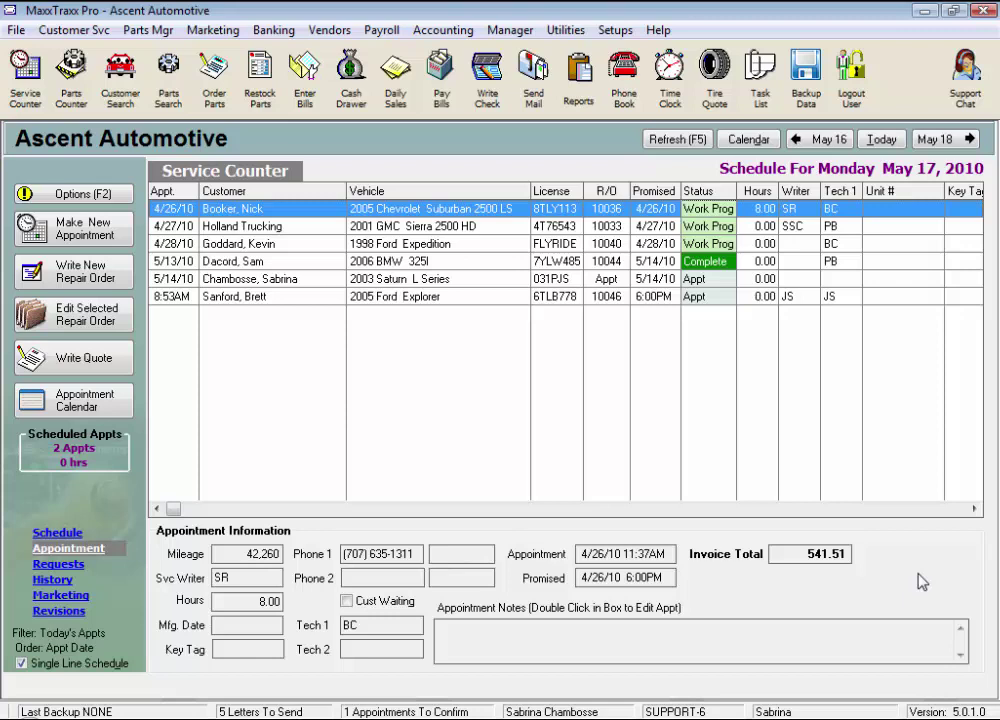
Search customers by name, open the matching record, and bring up the 2003 Saturn's Vehicle Options menu.
left_click(141, 100)
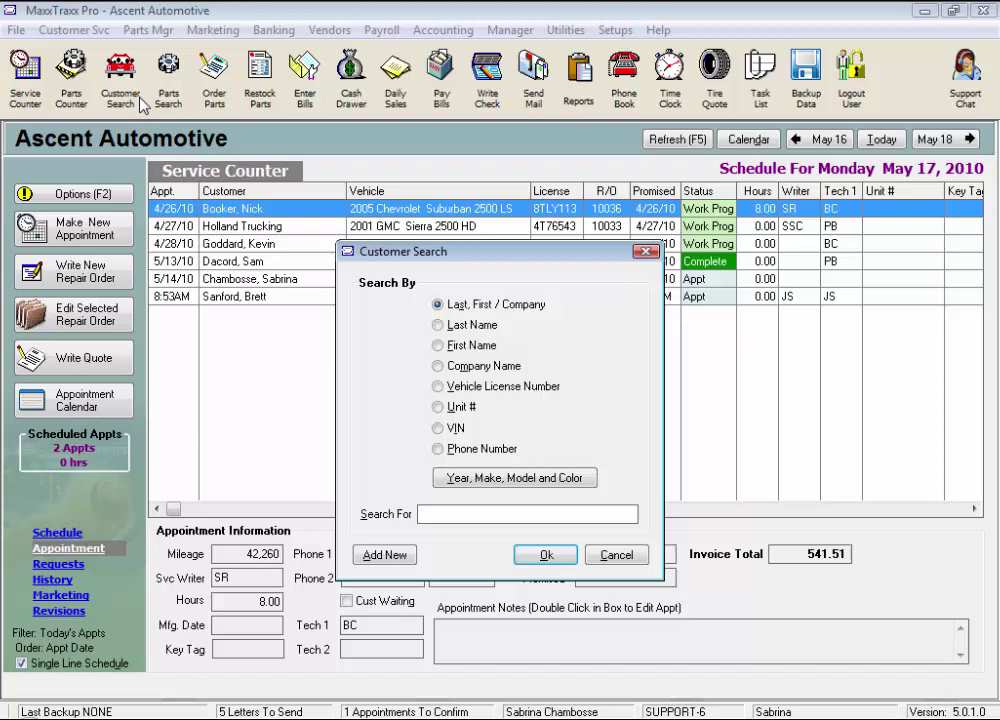
type("chambosse")
key("Return")
key("Return")
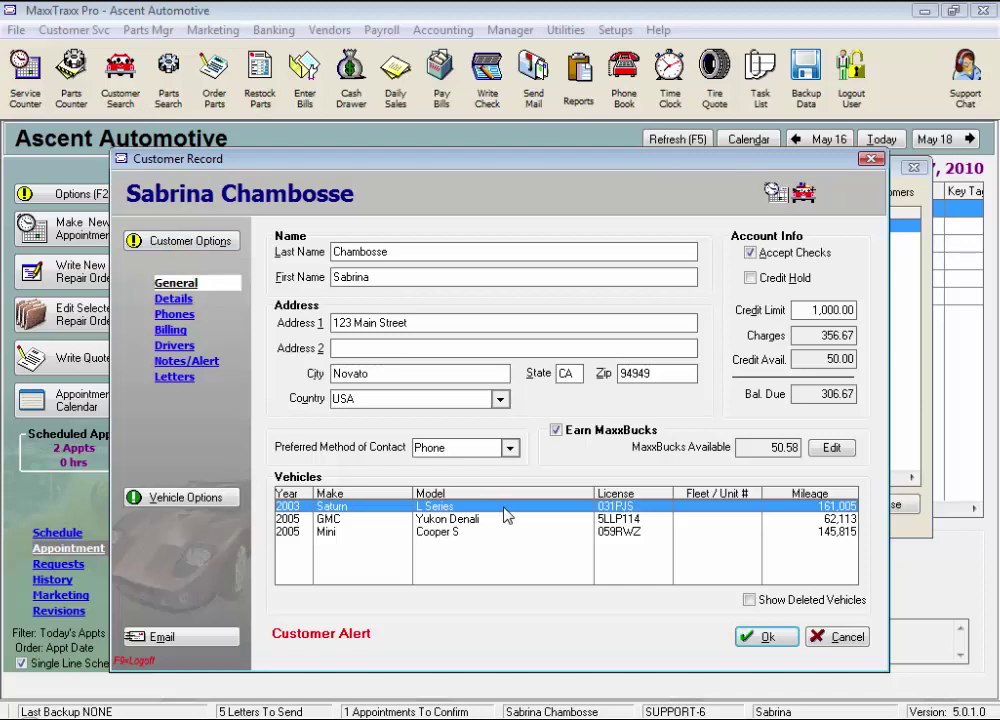
left_click(235, 501)
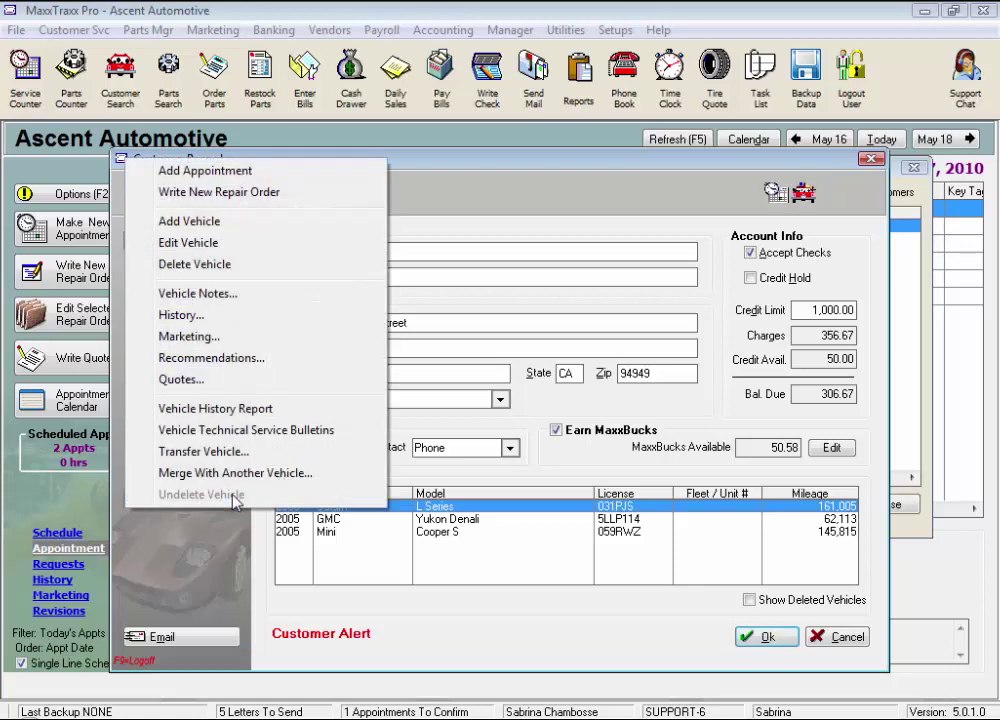
Save the vehicle note 'LF Hub cap missing' on the 2003 Saturn L Series.
left_click(309, 298)
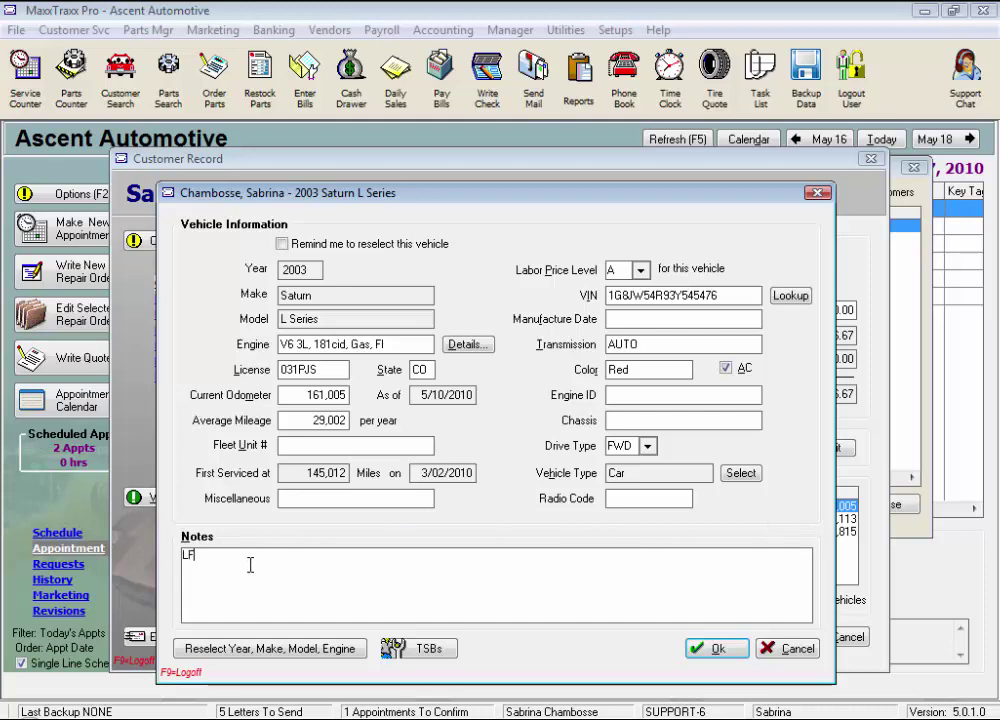
type("ub cap missing")
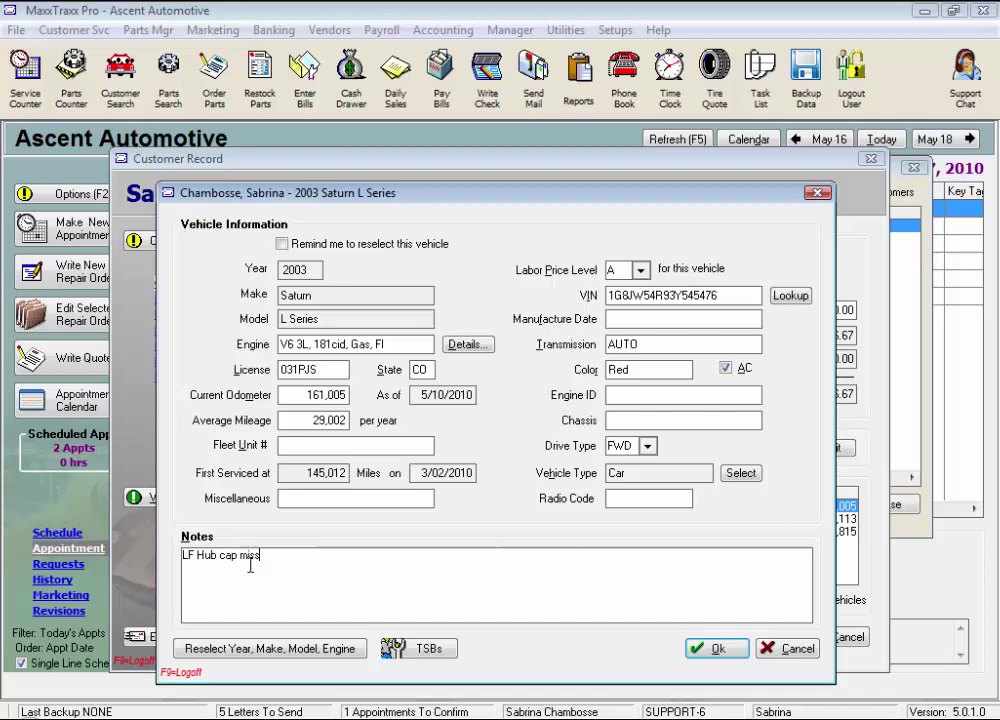
left_click(717, 648)
Open the Saturn's repair order history and its labor history.
left_click(190, 497)
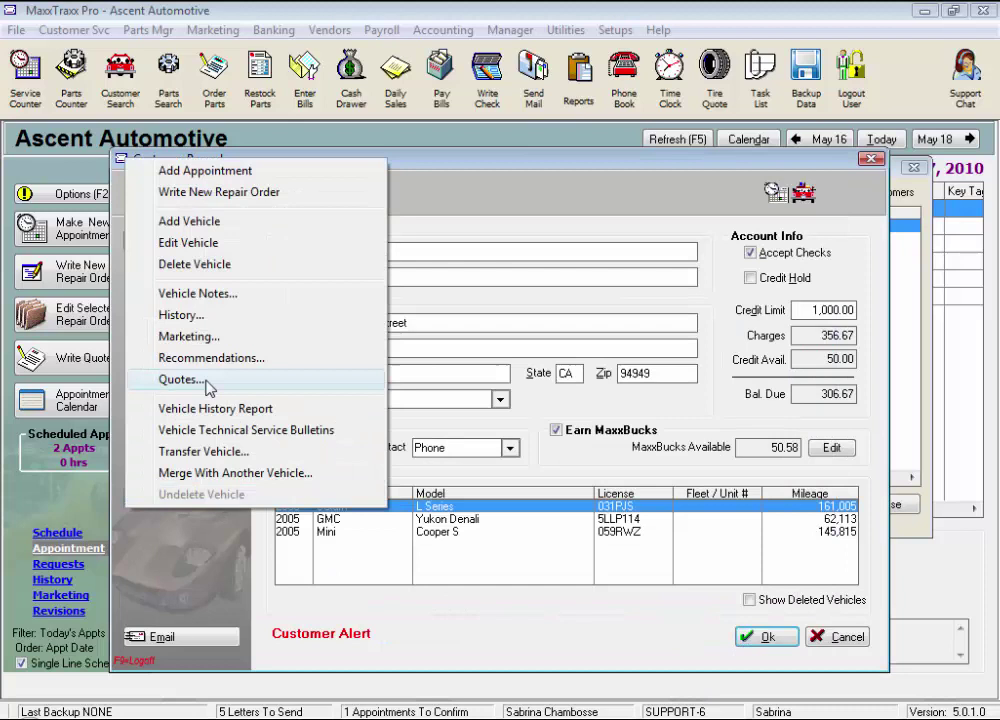
left_click(208, 316)
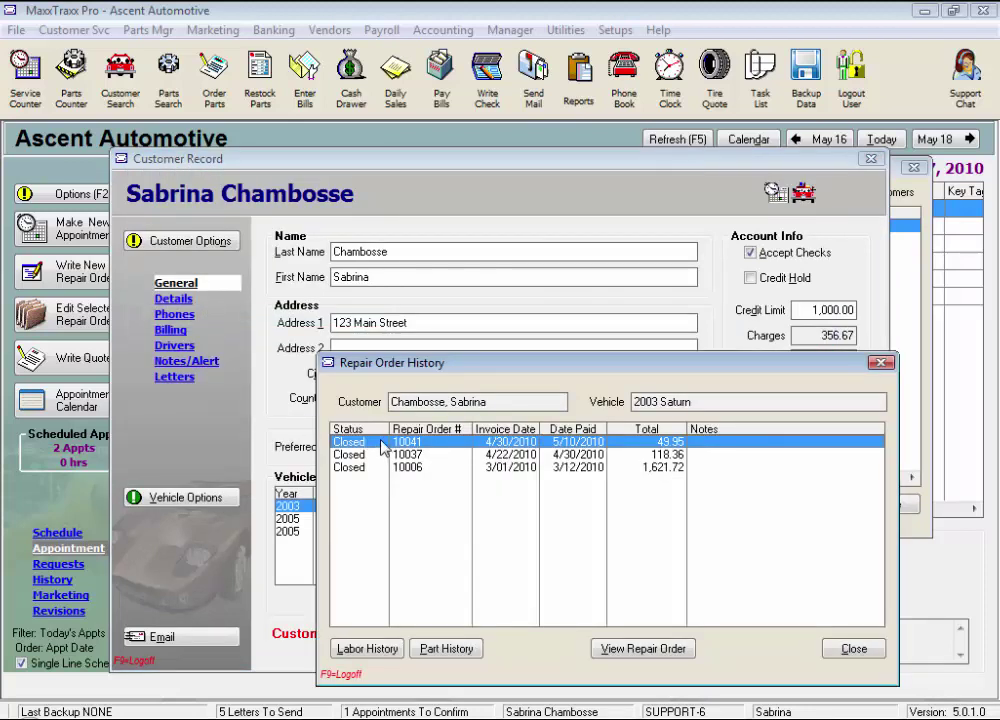
left_click(377, 657)
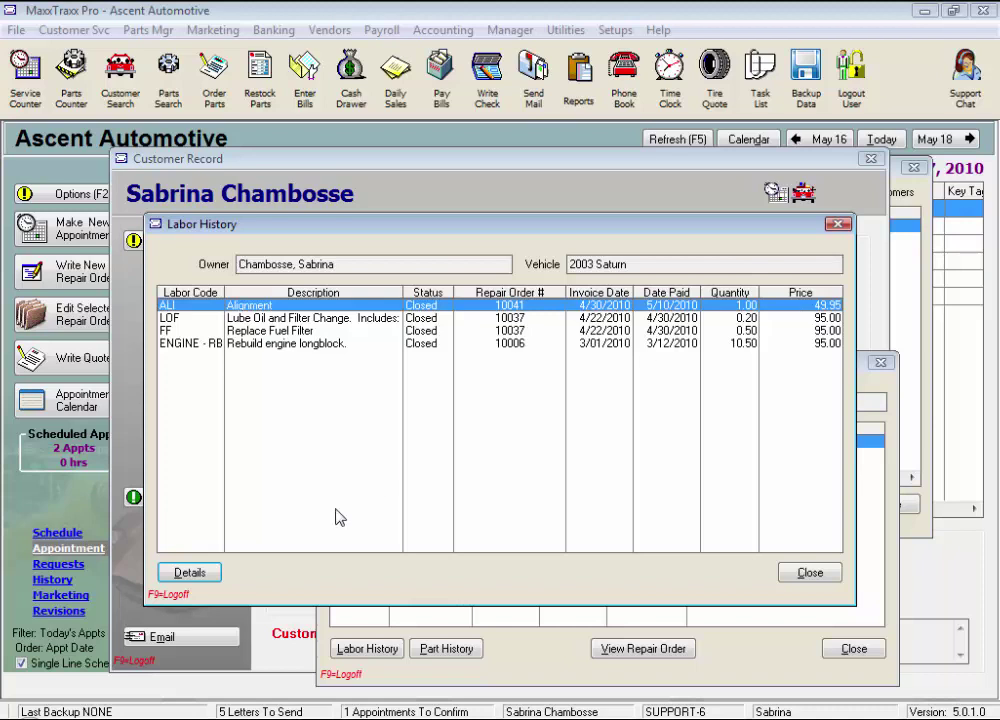
Inspect the Alignment labor line details, then close both labor dialogs.
left_click(190, 573)
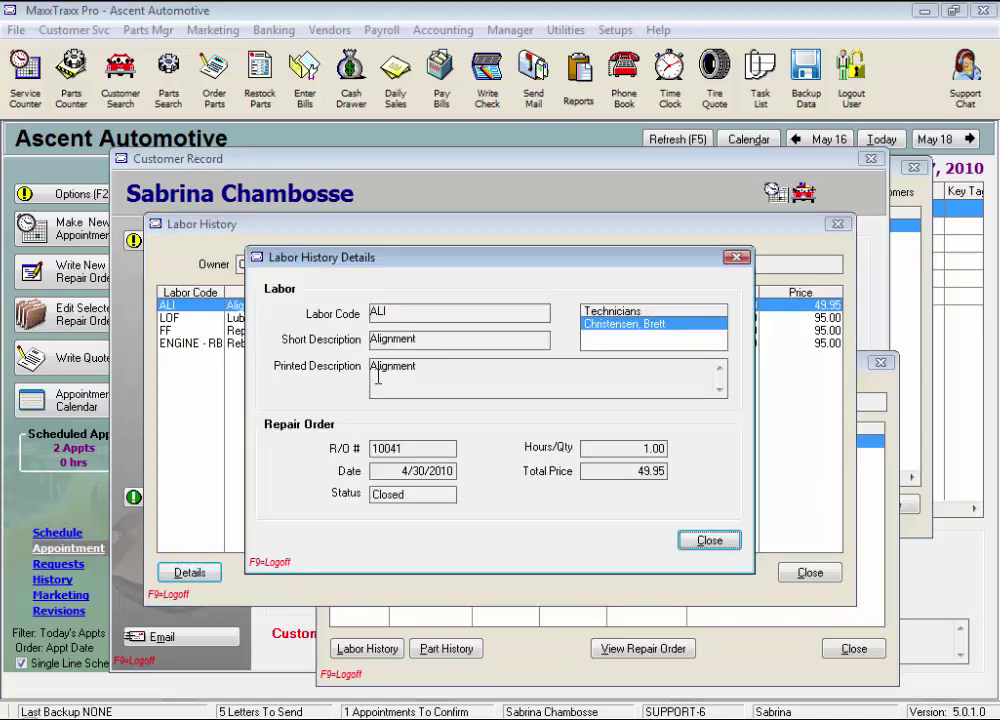
left_click_drag(442, 372, 368, 393)
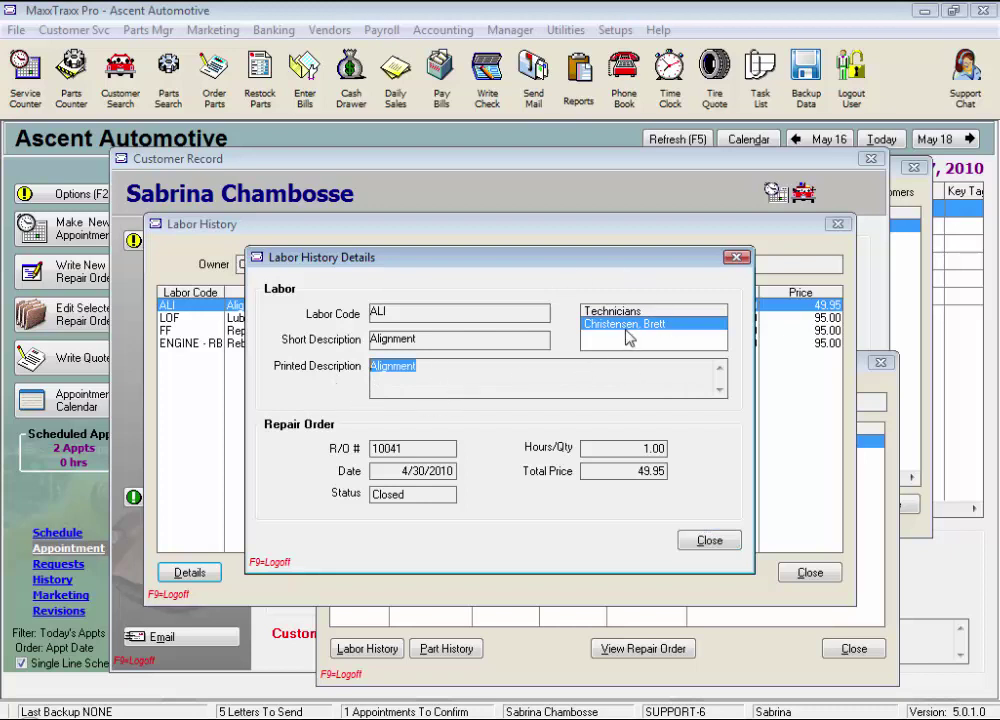
left_click_drag(414, 494, 320, 511)
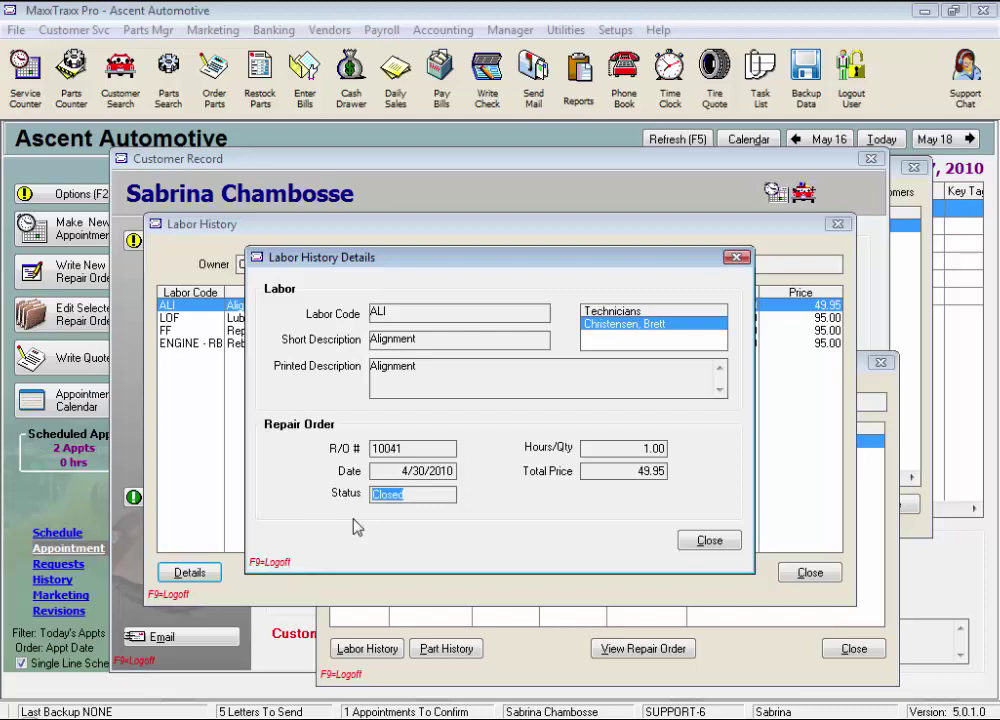
left_click(692, 541)
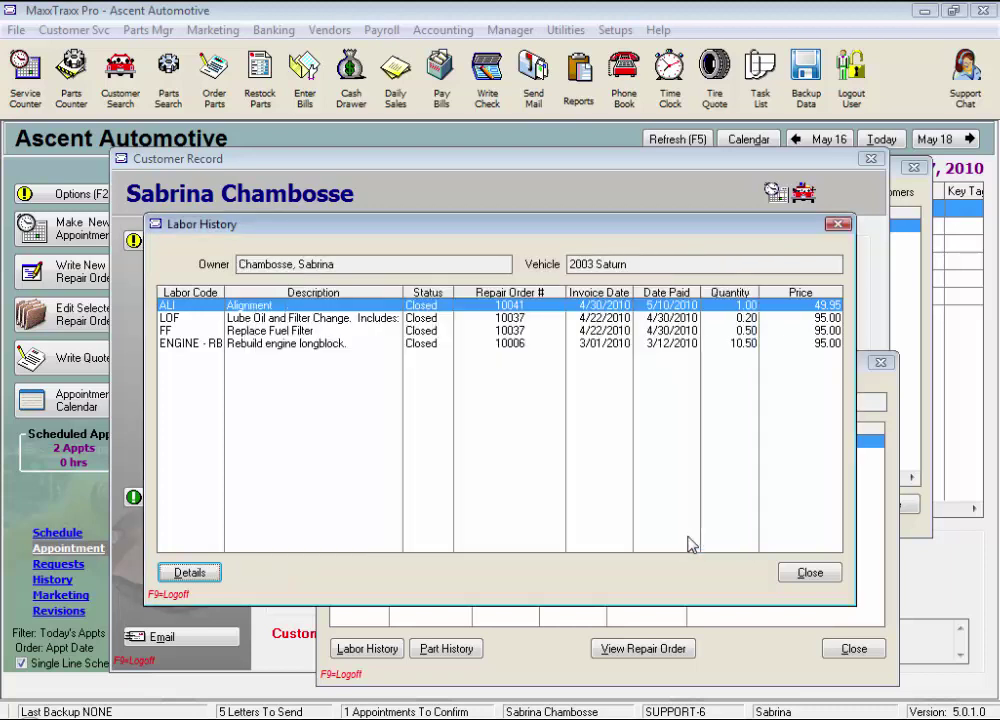
left_click(806, 573)
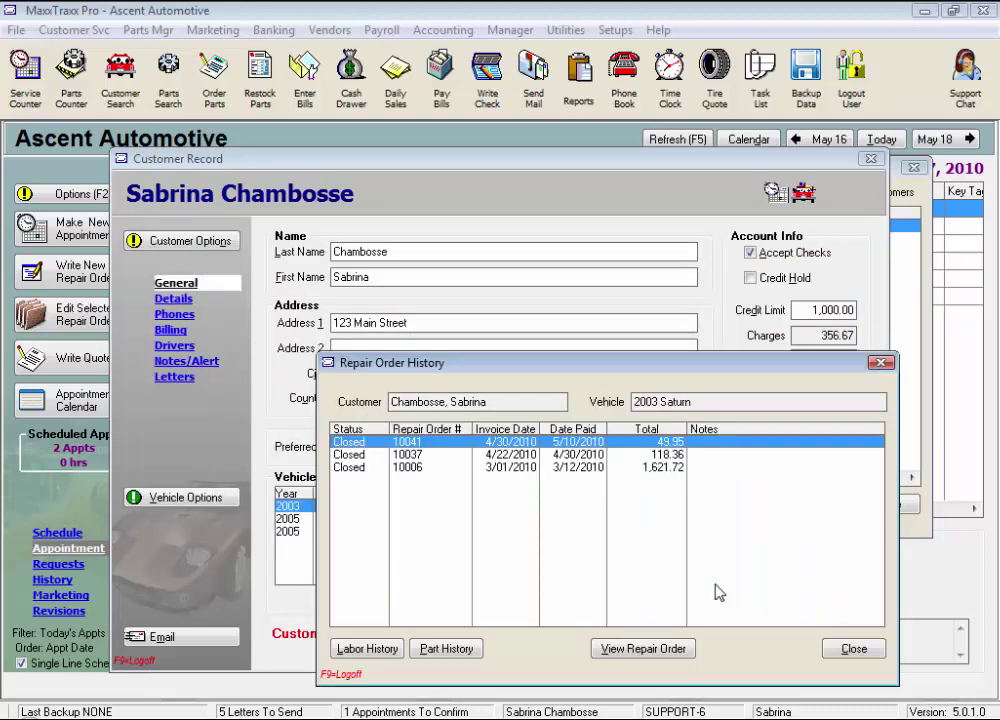
left_click(468, 651)
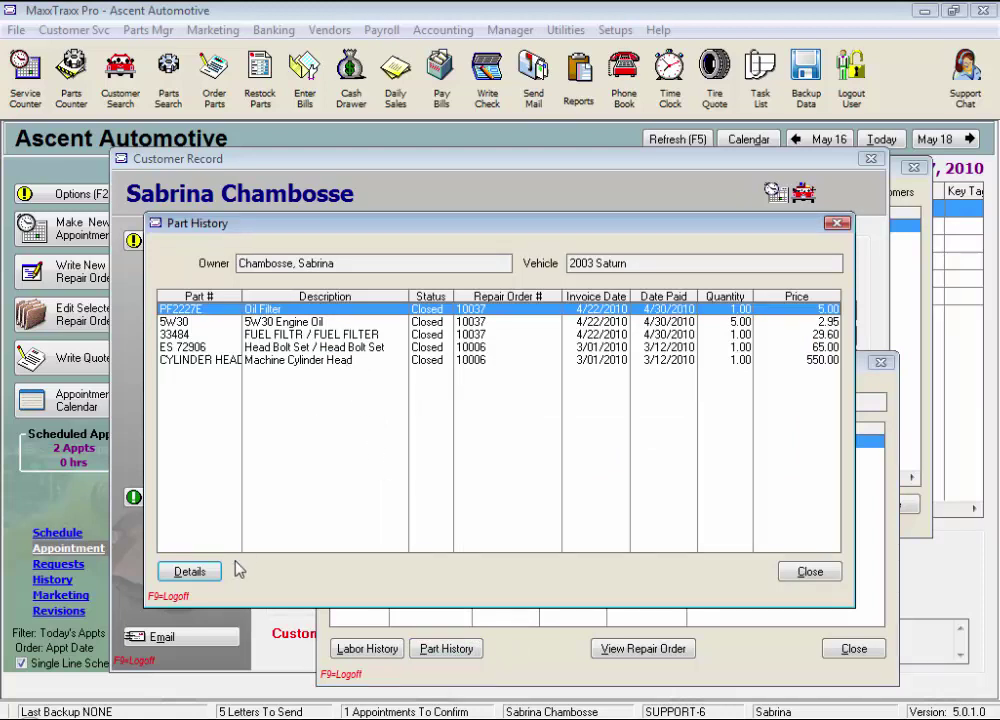
left_click(192, 572)
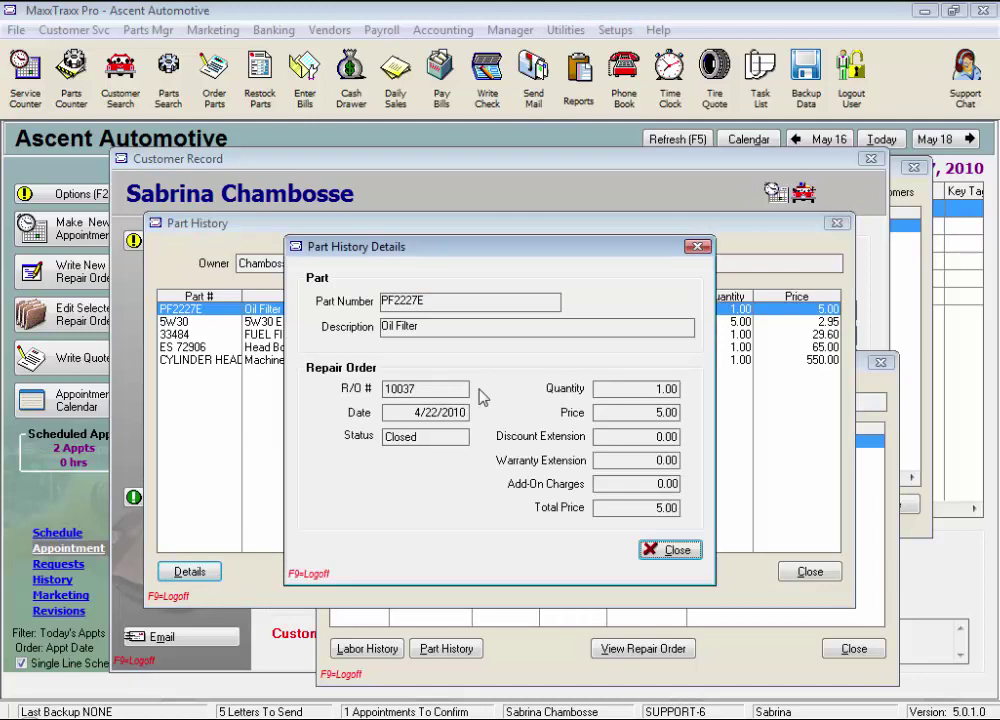
left_click(672, 549)
left_click(786, 571)
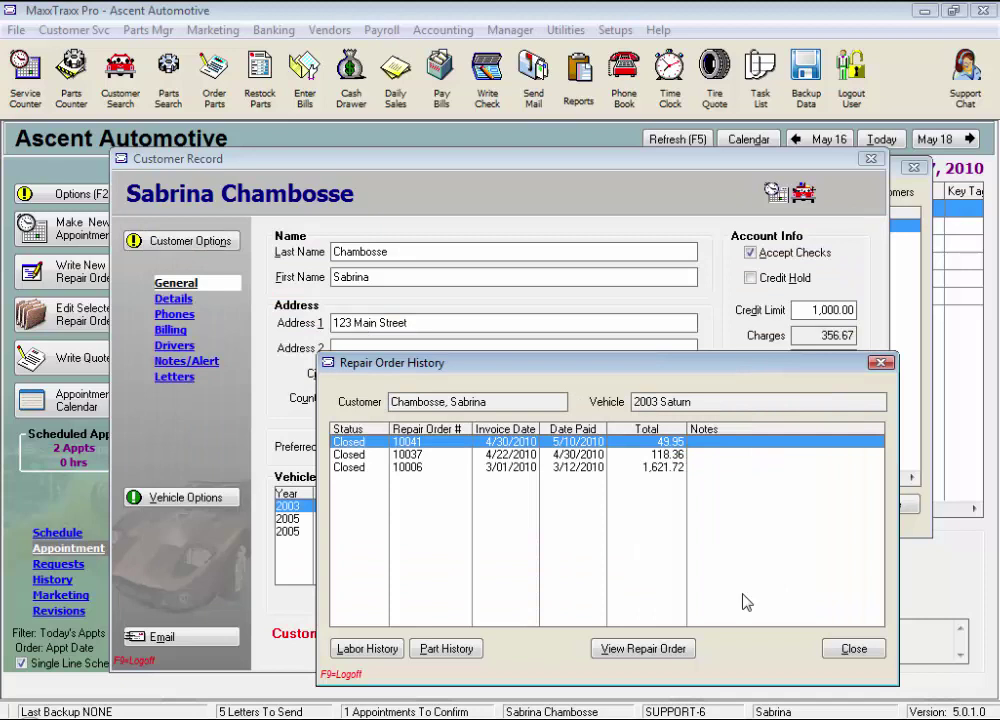
Preview a reprint of repair order 10041's invoice.
left_click(645, 649)
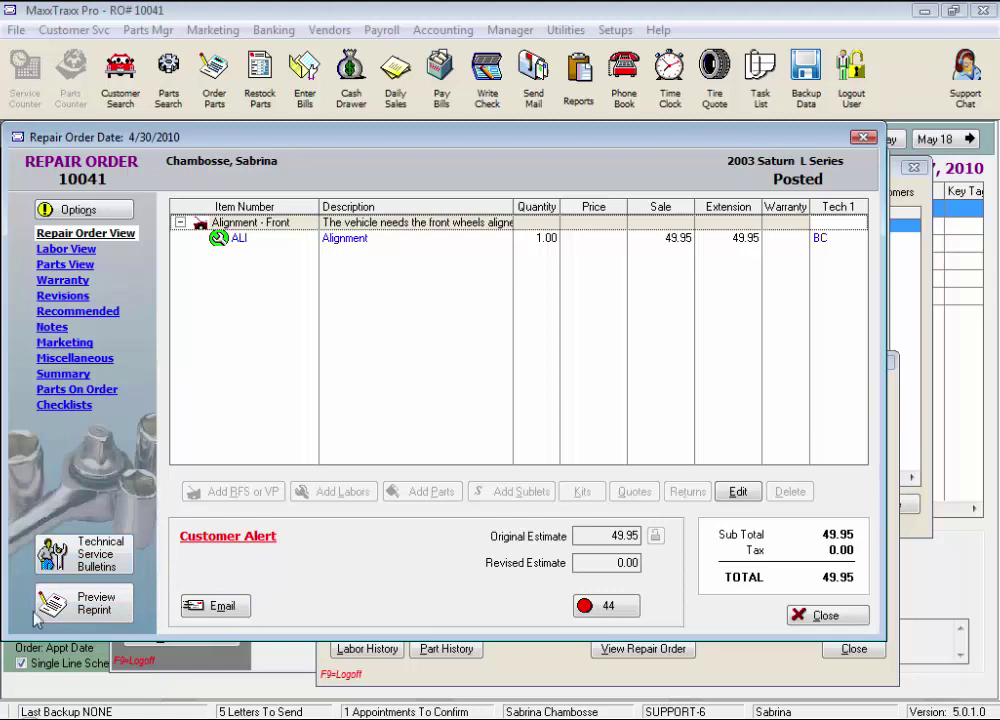
left_click(130, 612)
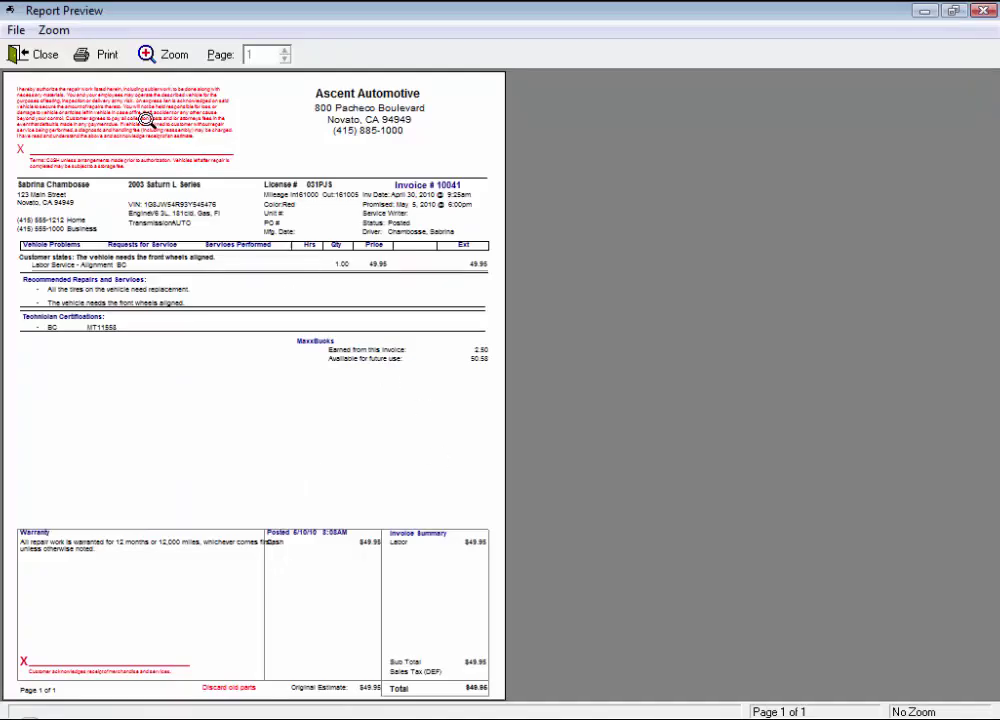
left_click(34, 57)
Close the repair order, its history and the customer record without saving.
left_click(862, 615)
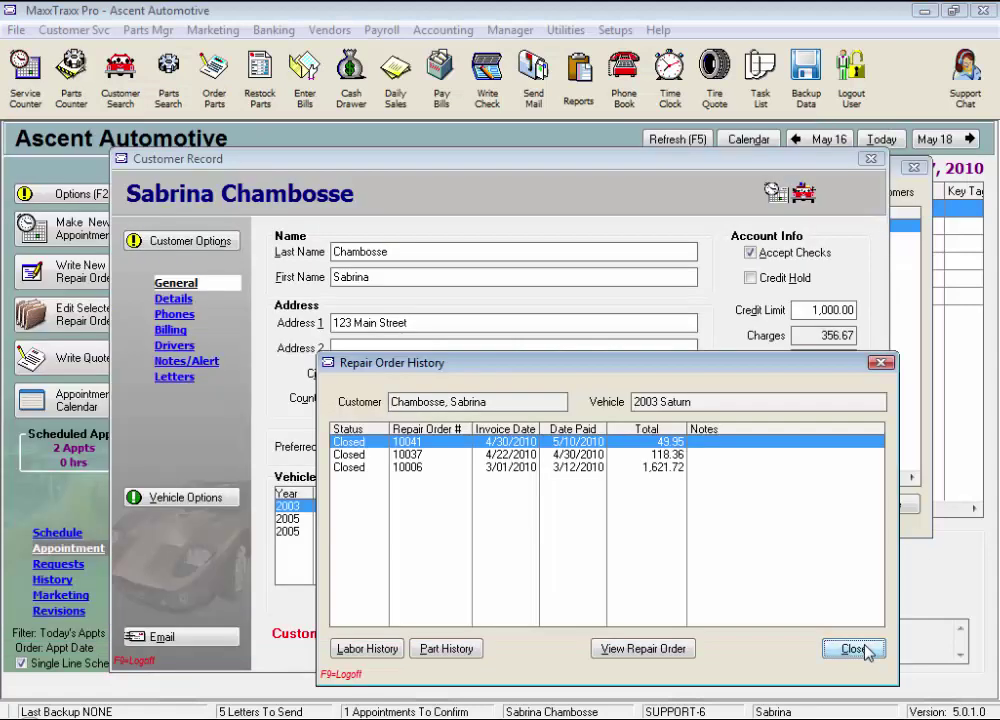
left_click(856, 649)
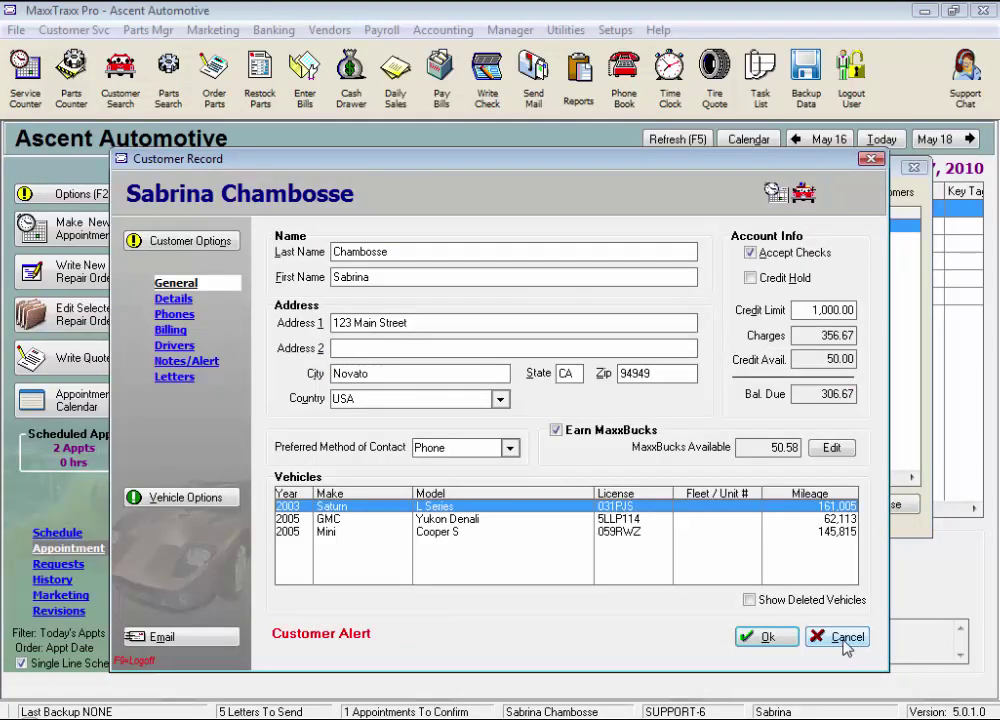
left_click(845, 641)
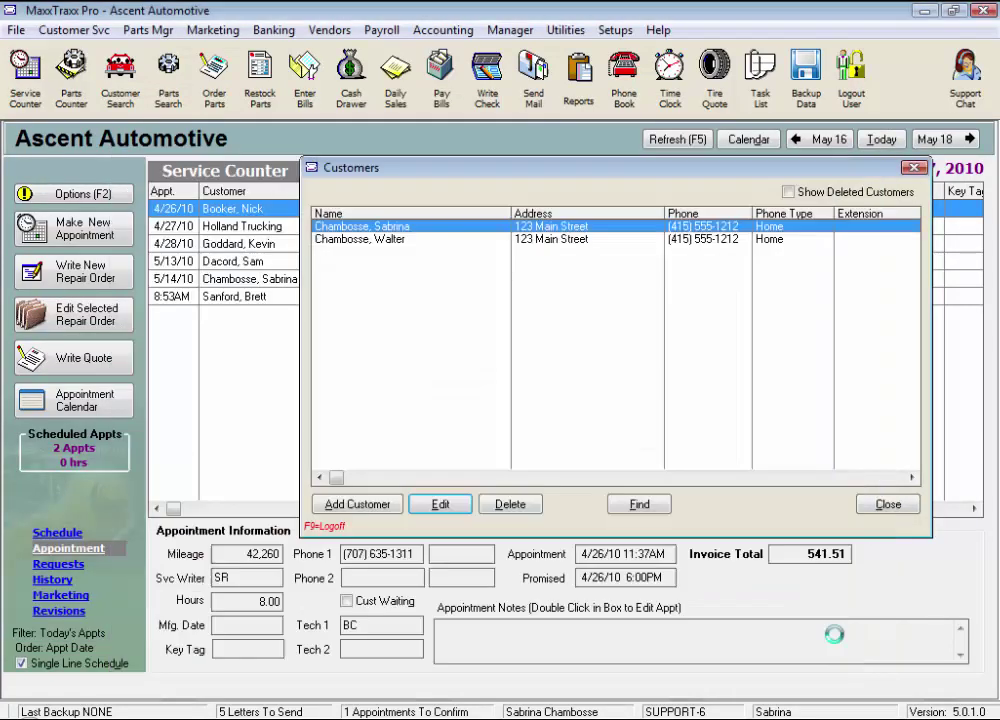
Review Service Counter repair history entries Q1006, 10016 and 10003, then reopen the customer's record.
left_click(64, 582)
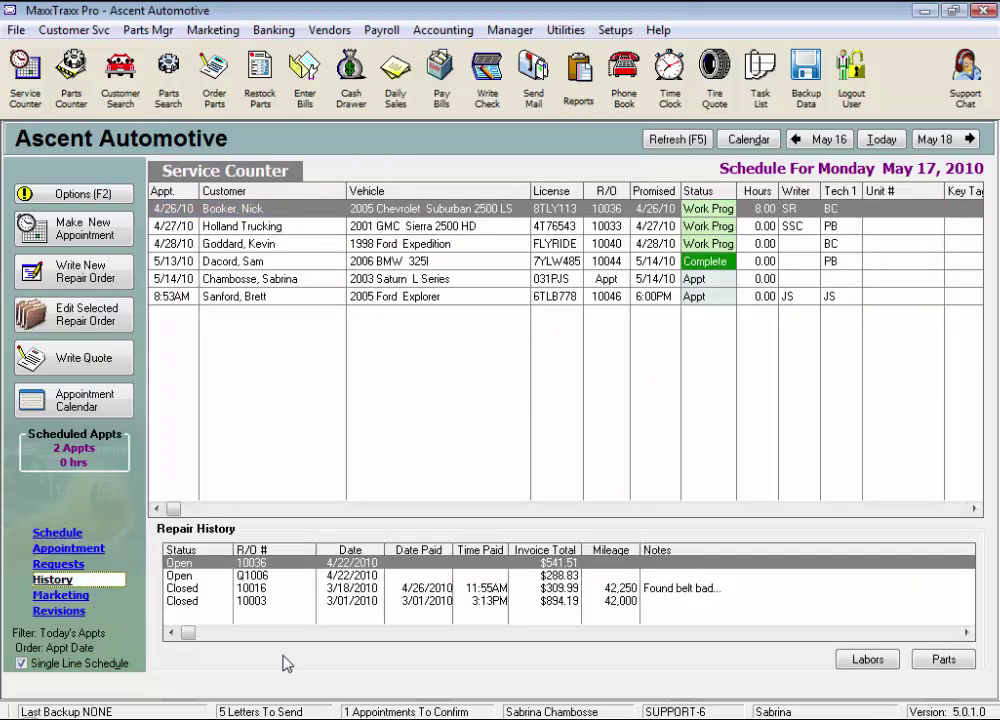
left_click(266, 580)
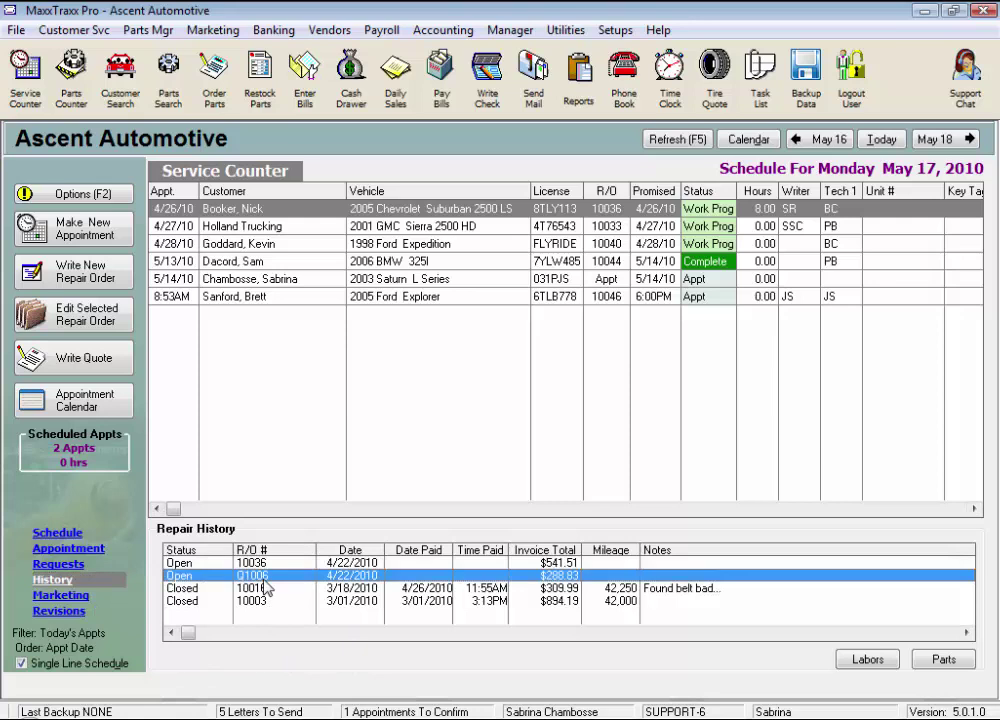
left_click(264, 588)
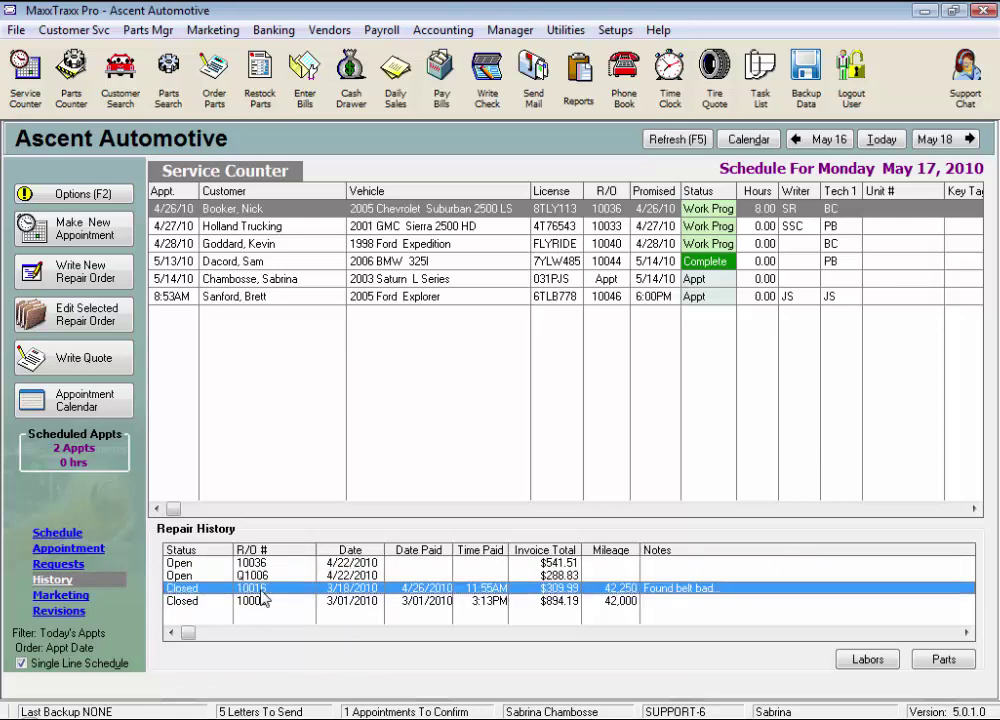
left_click(262, 601)
left_click(121, 97)
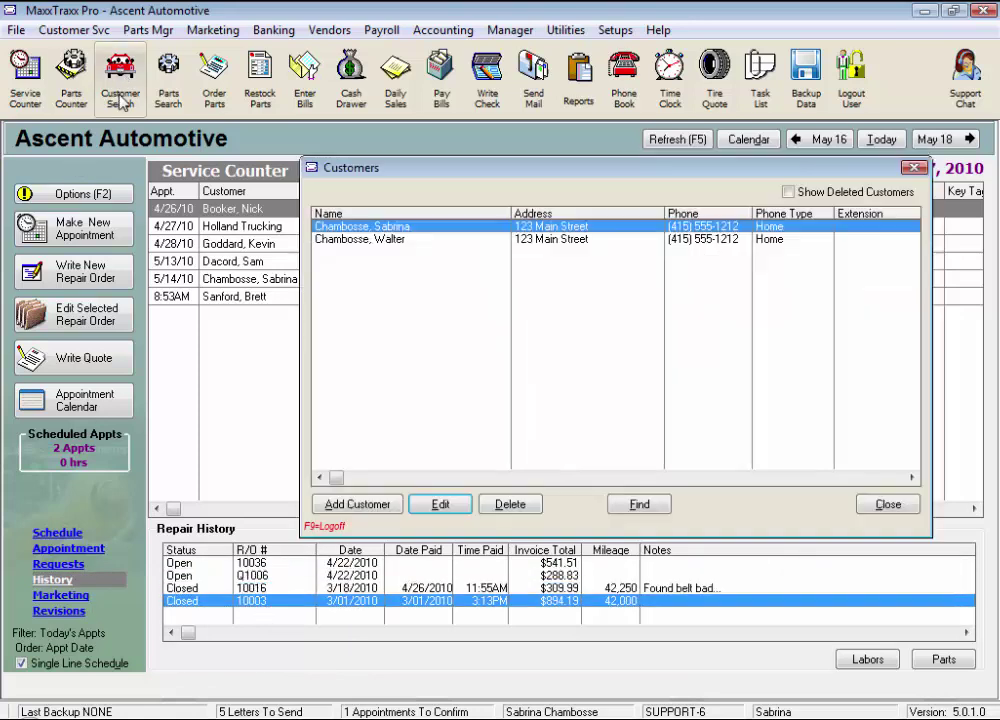
double_click(440, 227)
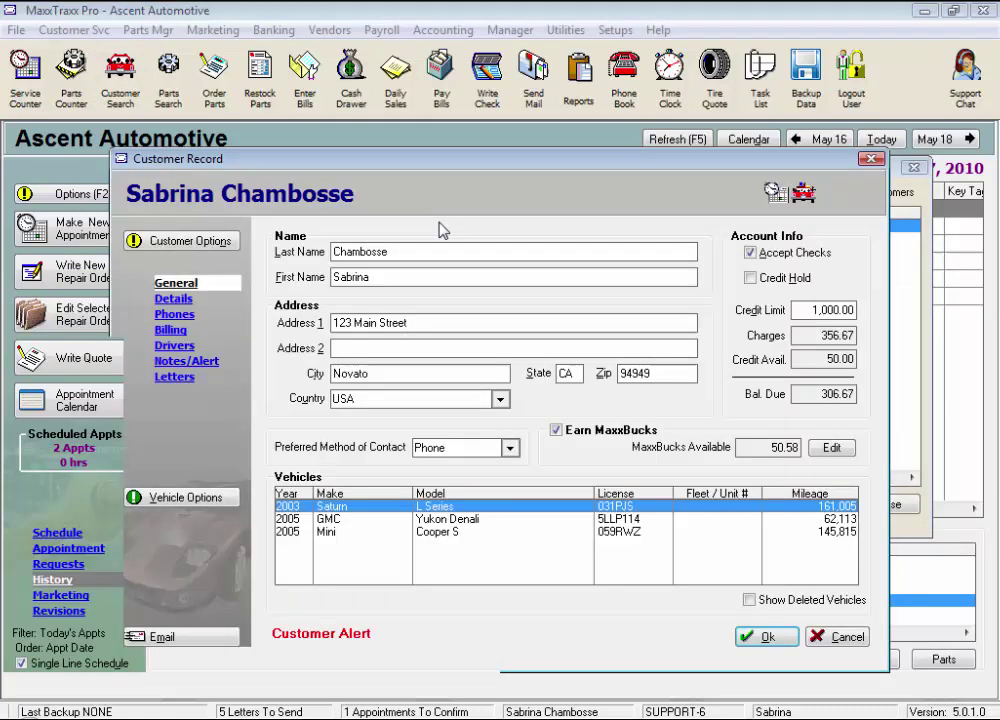
left_click(221, 500)
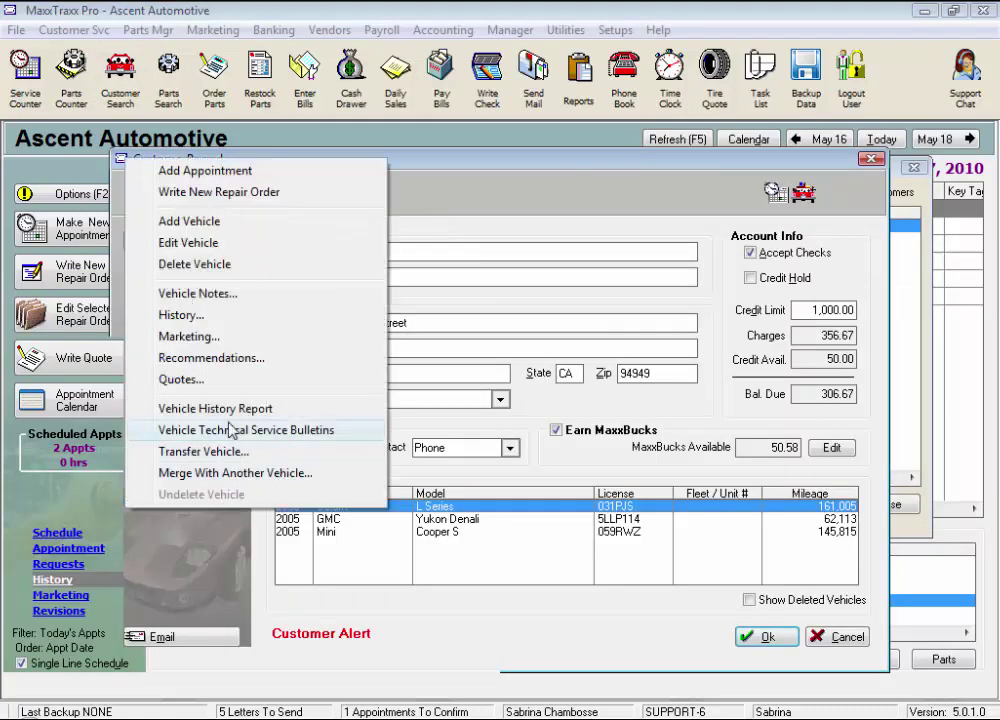
left_click(190, 337)
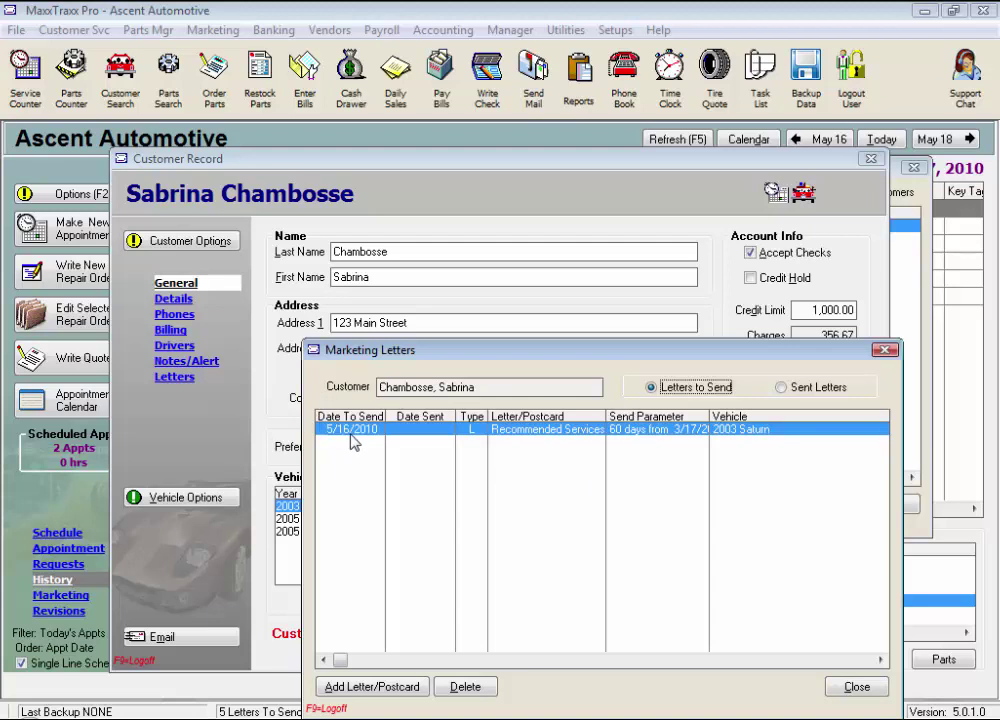
left_click(781, 388)
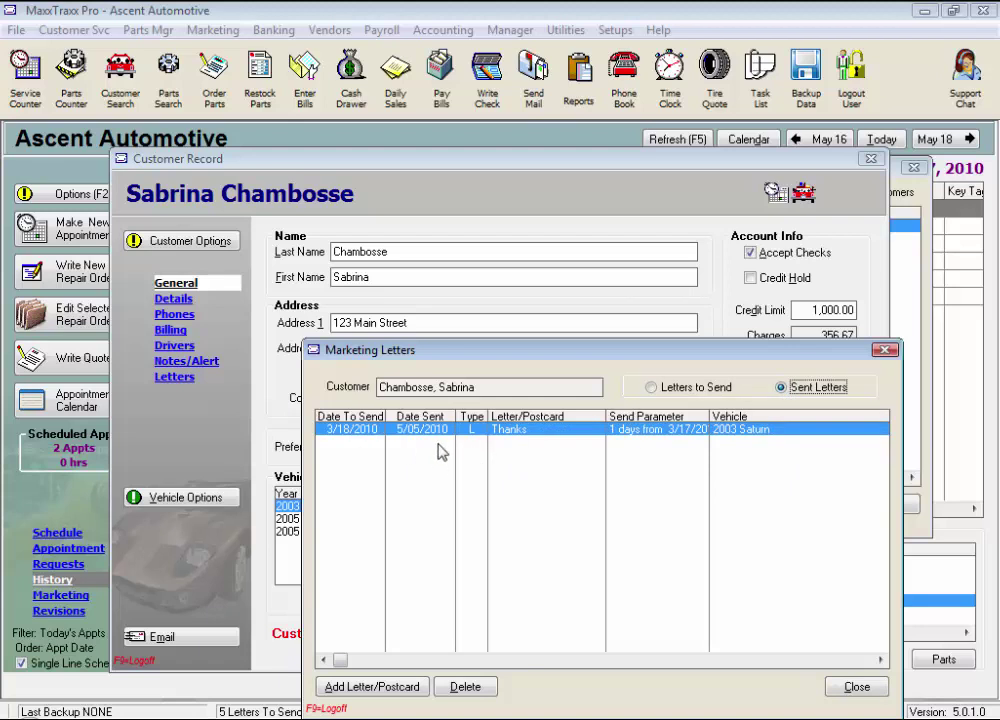
left_click(652, 387)
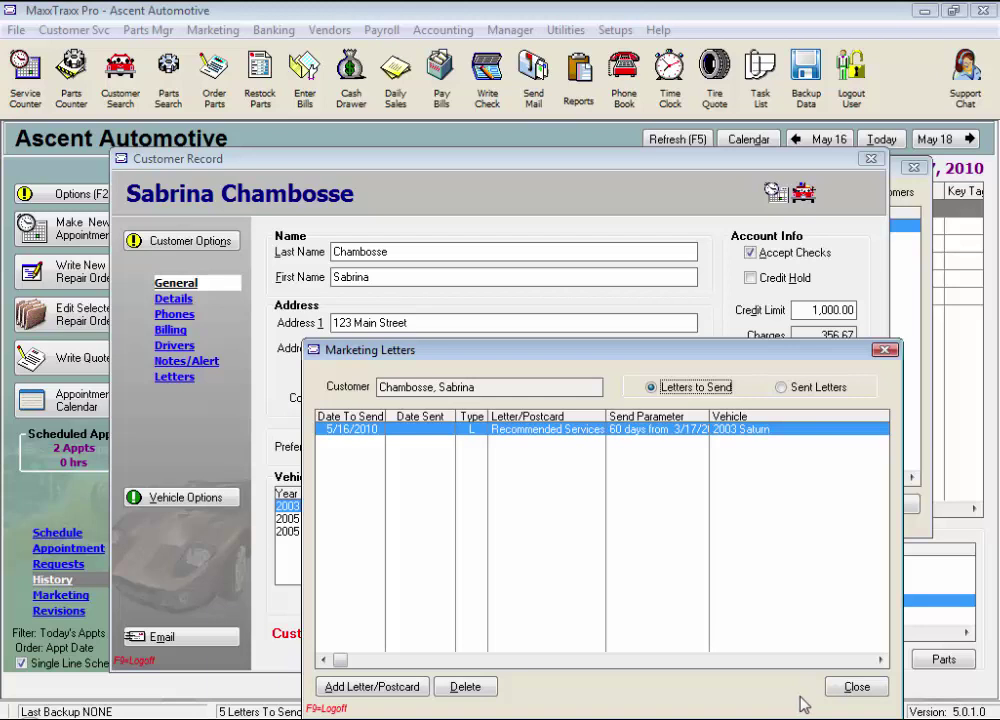
left_click(853, 688)
left_click(181, 497)
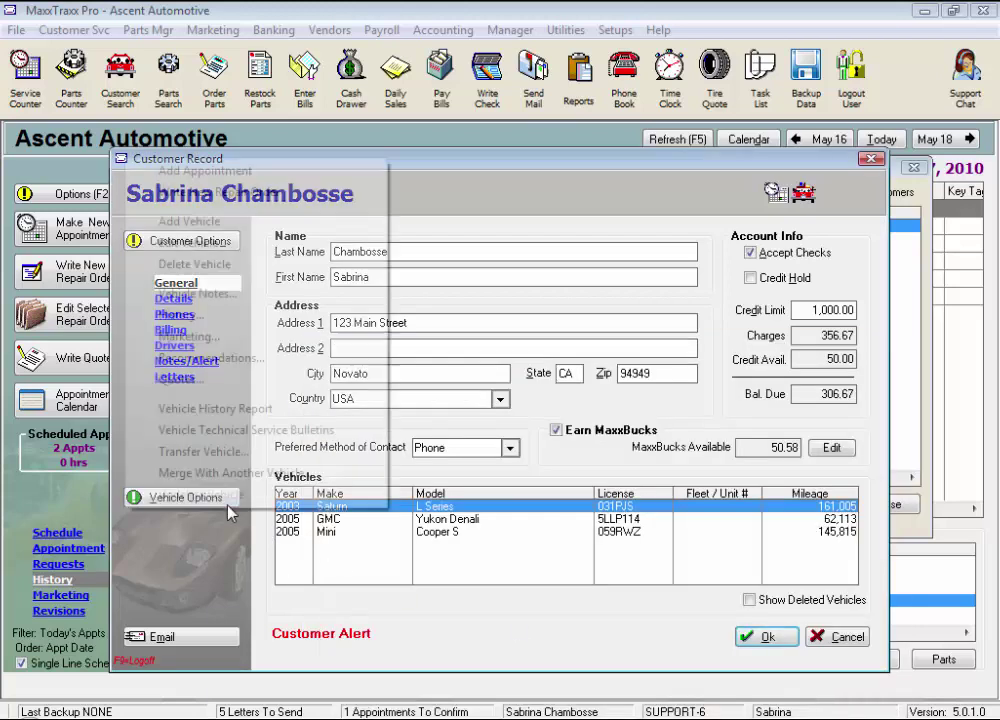
left_click(210, 360)
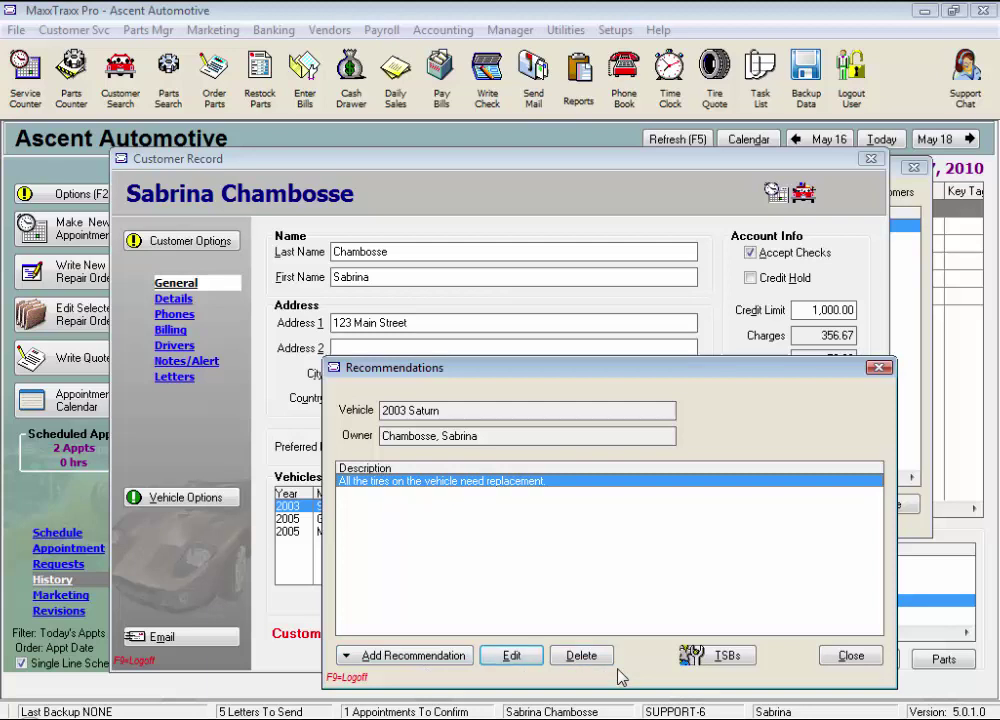
left_click(727, 658)
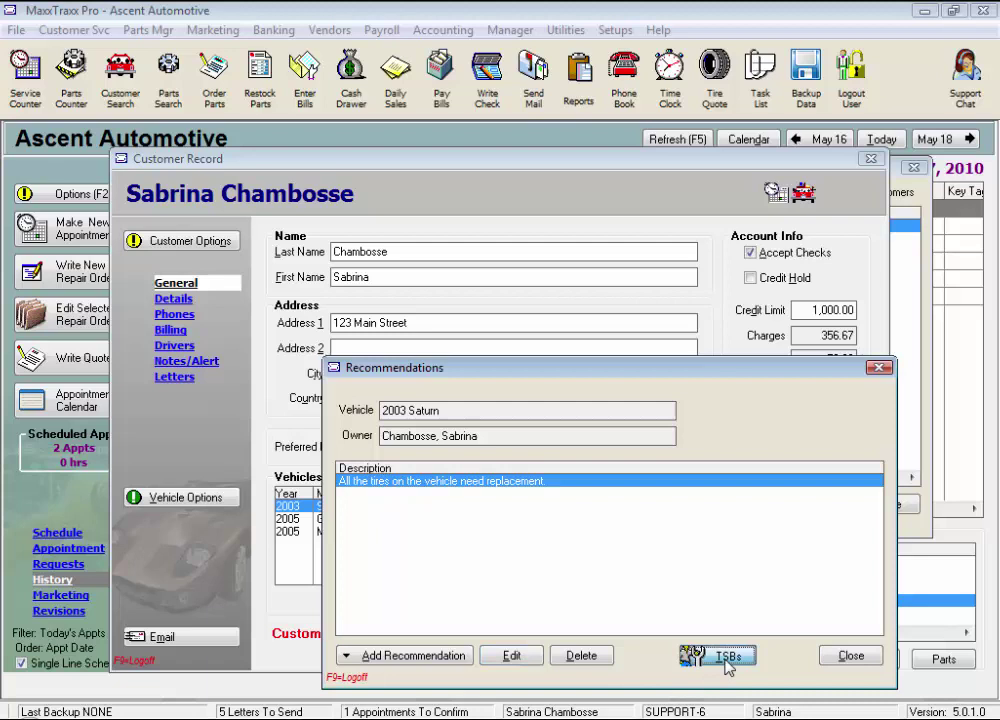
left_click(198, 363)
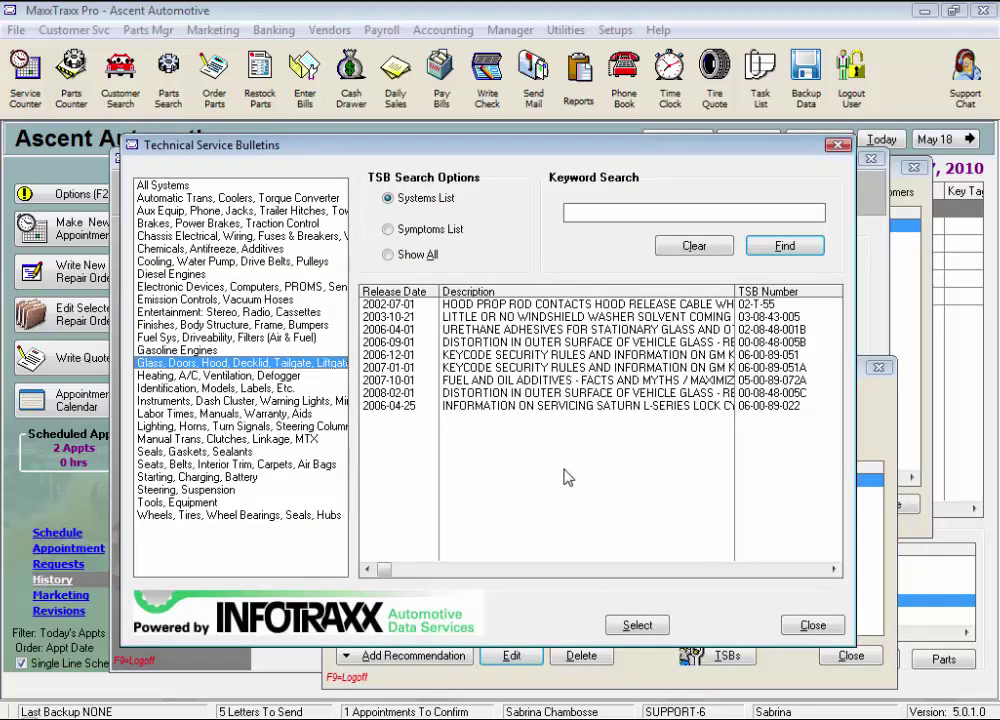
left_click(817, 626)
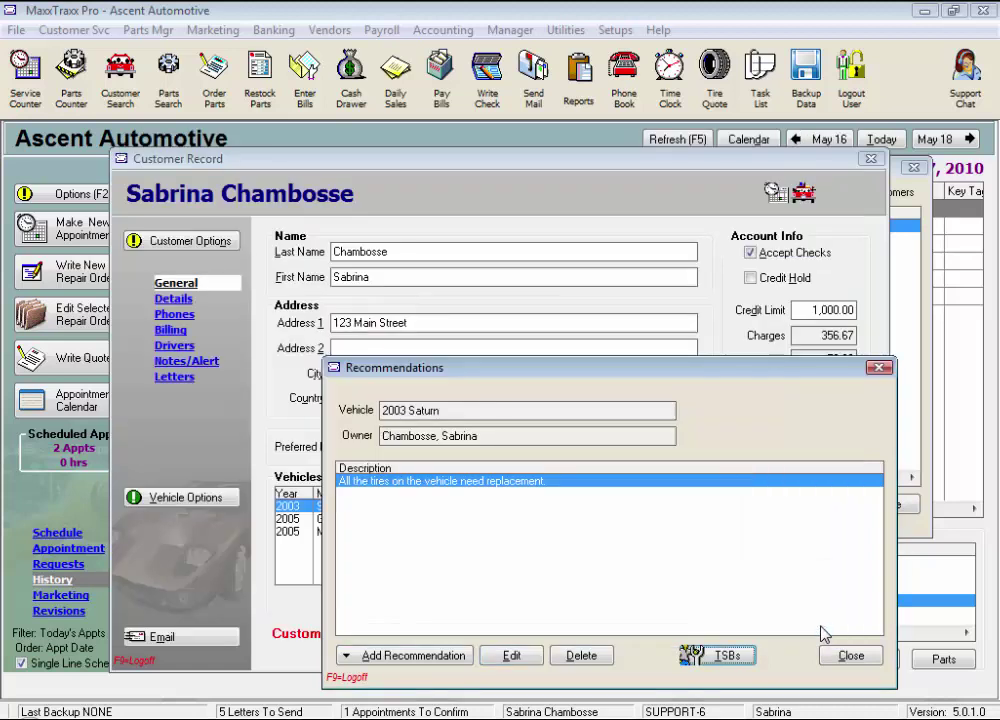
left_click(849, 655)
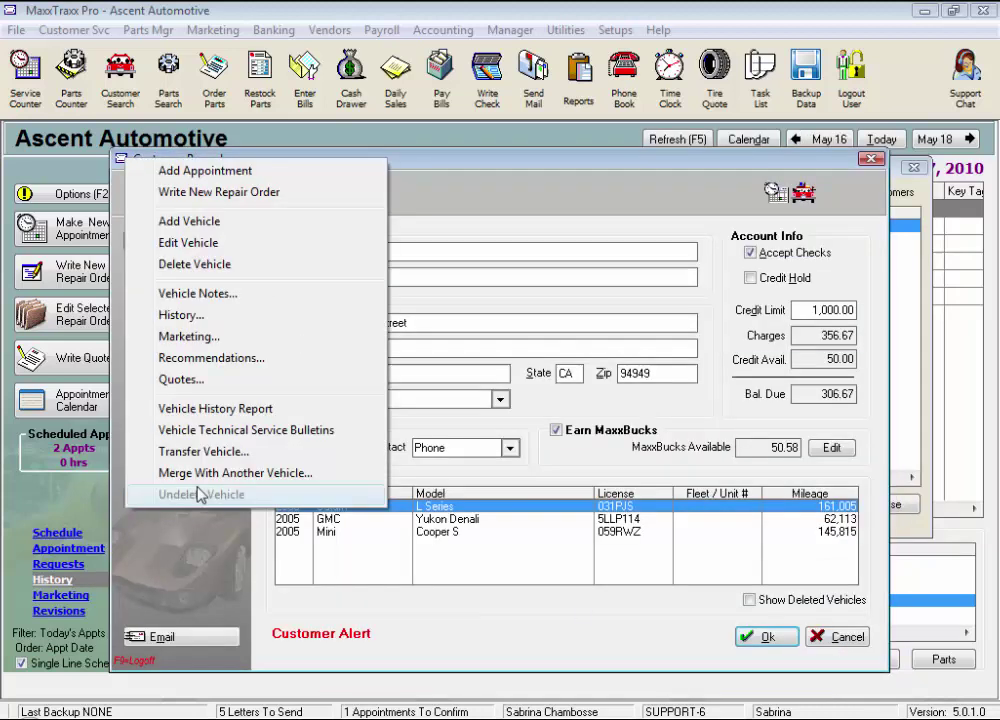
left_click(200, 379)
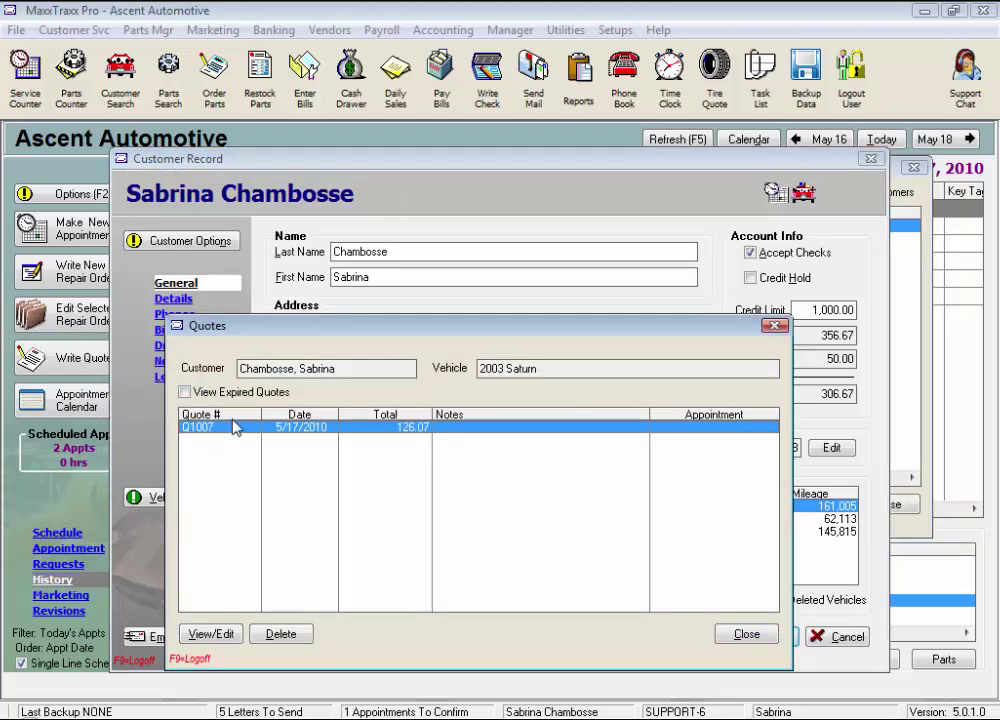
double_click(325, 437)
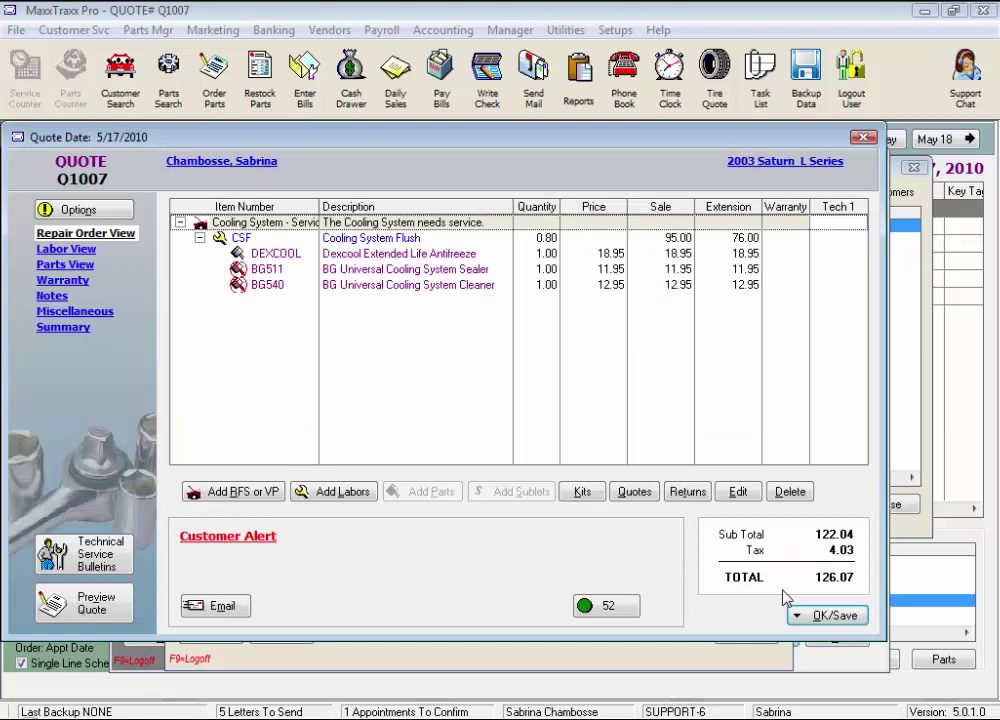
left_click(834, 617)
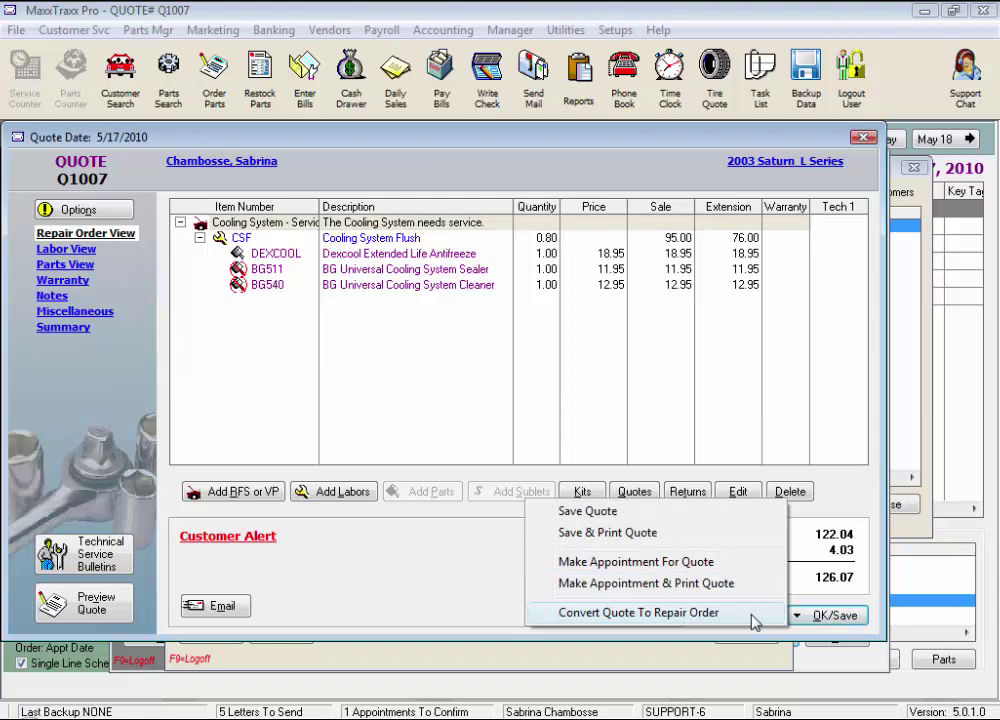
left_click(645, 514)
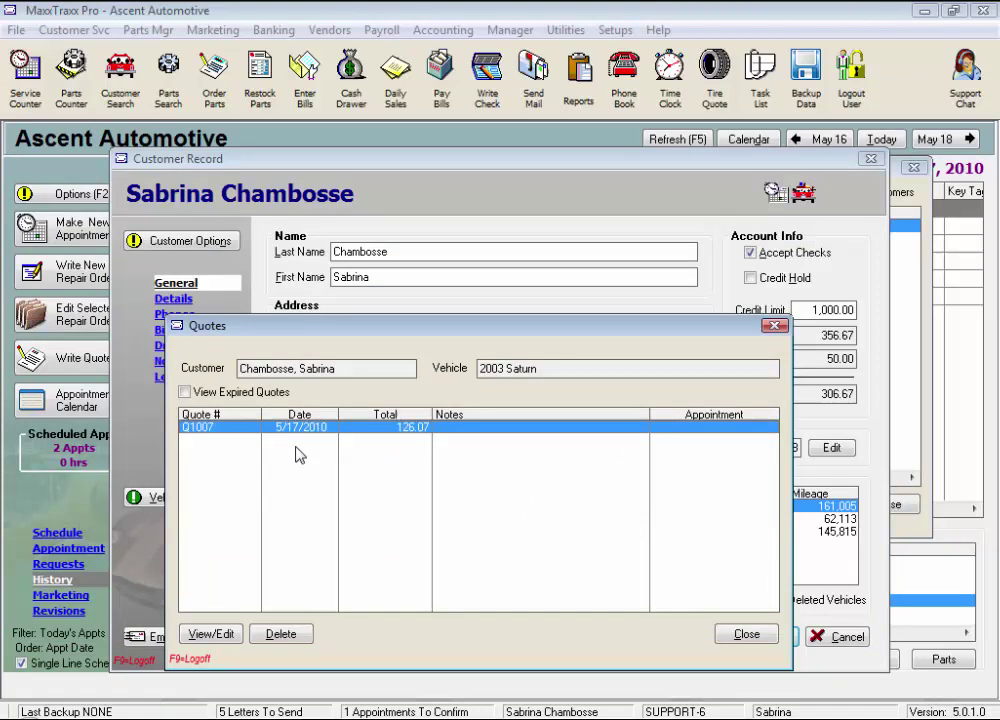
left_click(185, 393)
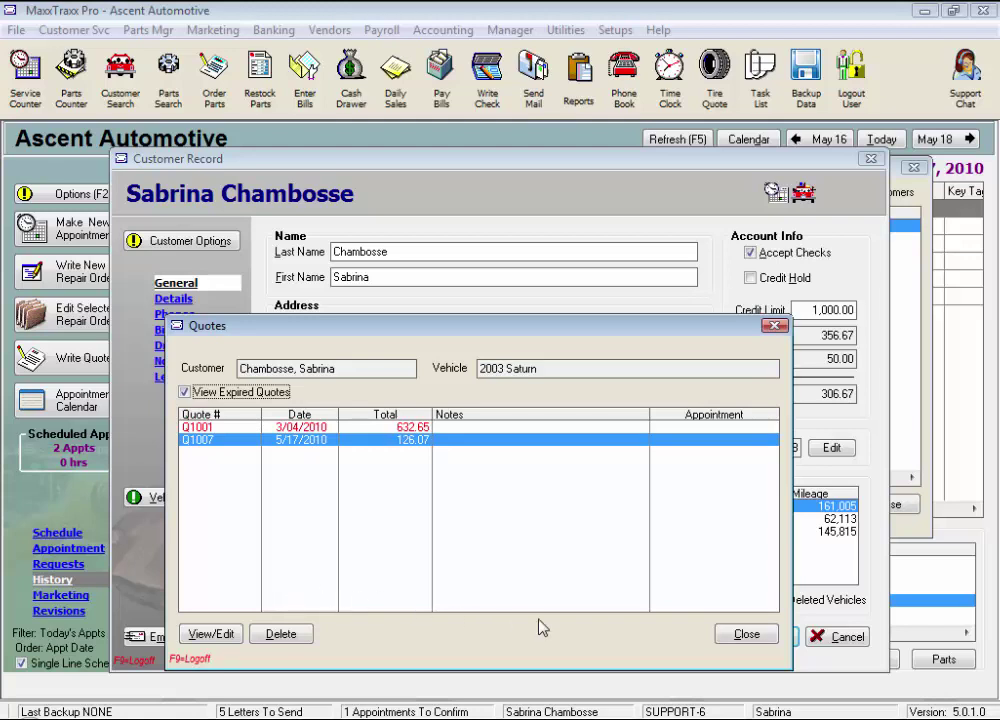
left_click(768, 634)
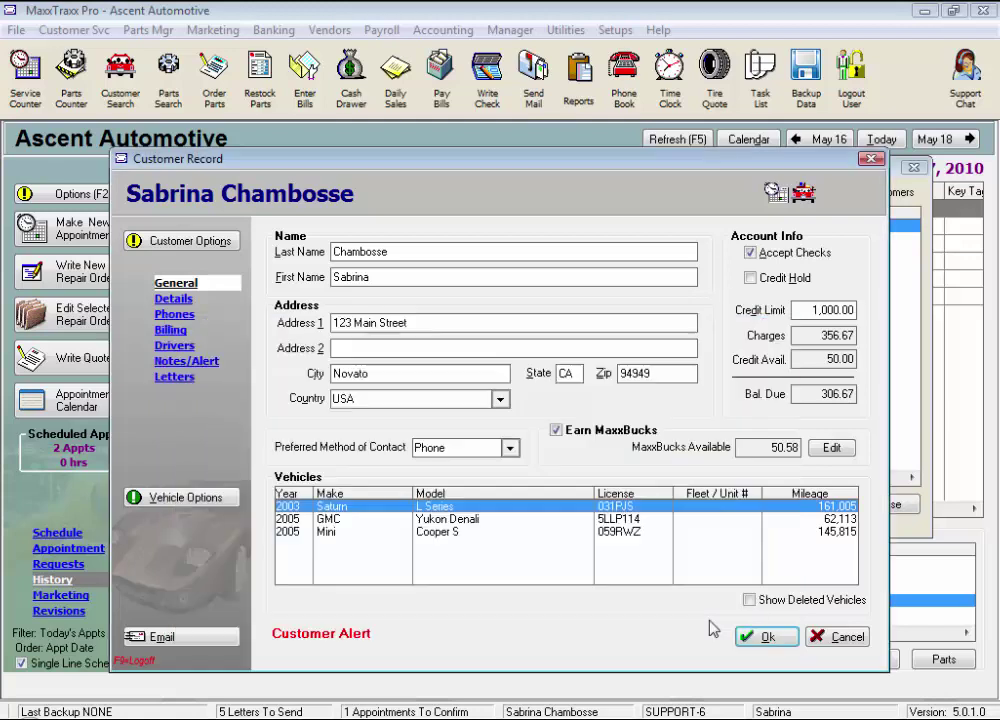
left_click(186, 497)
left_click(212, 407)
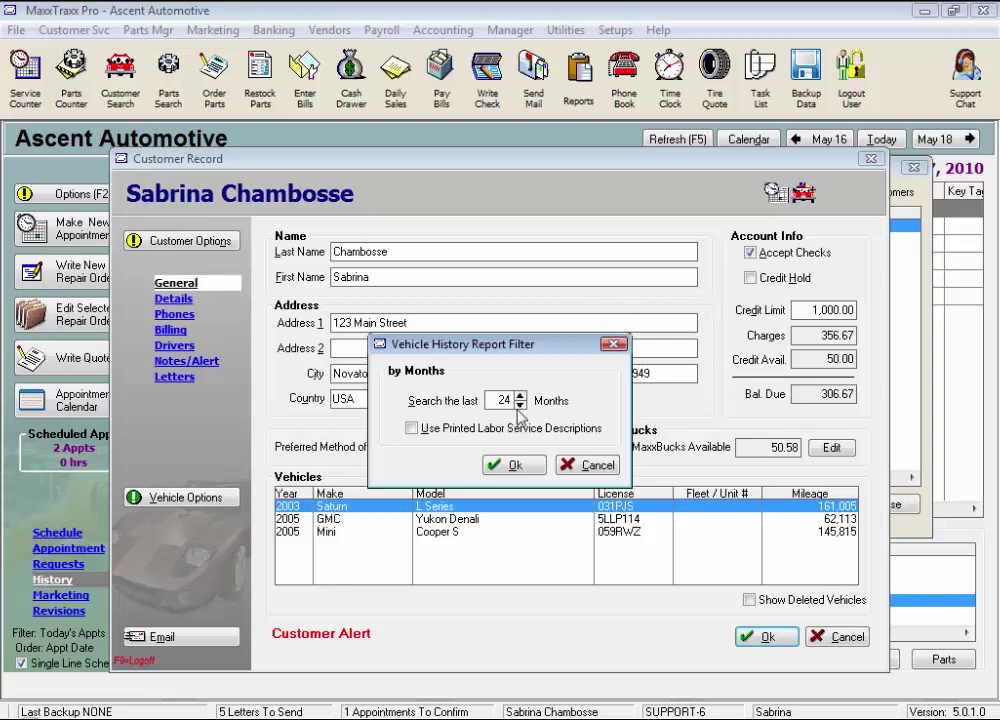
left_click(520, 405)
left_click(520, 405)
left_click(414, 428)
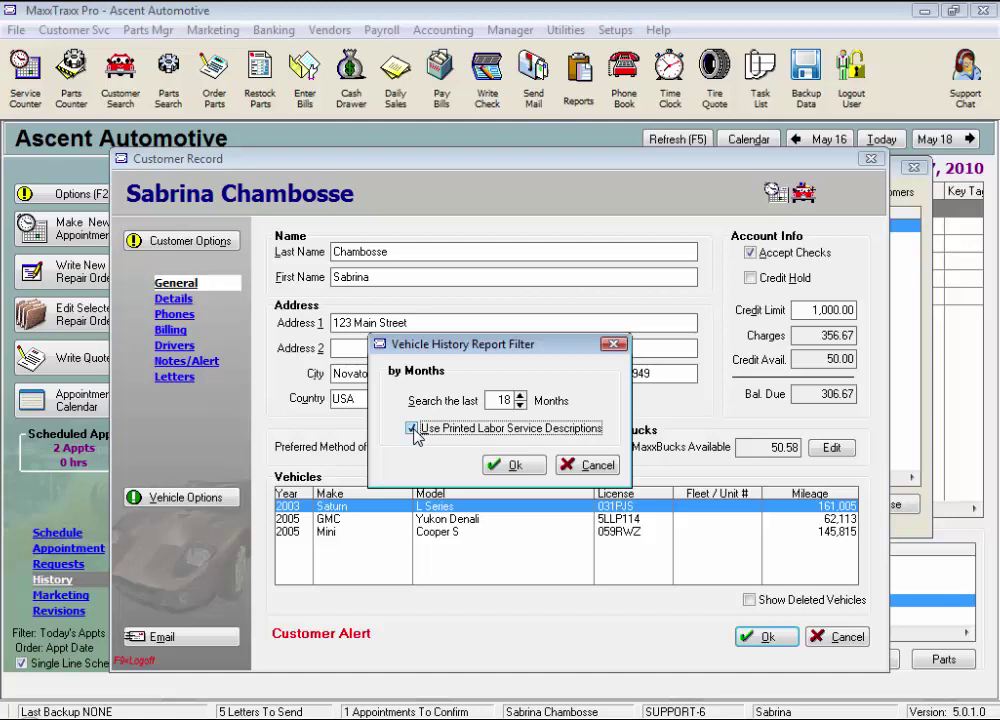
left_click(510, 464)
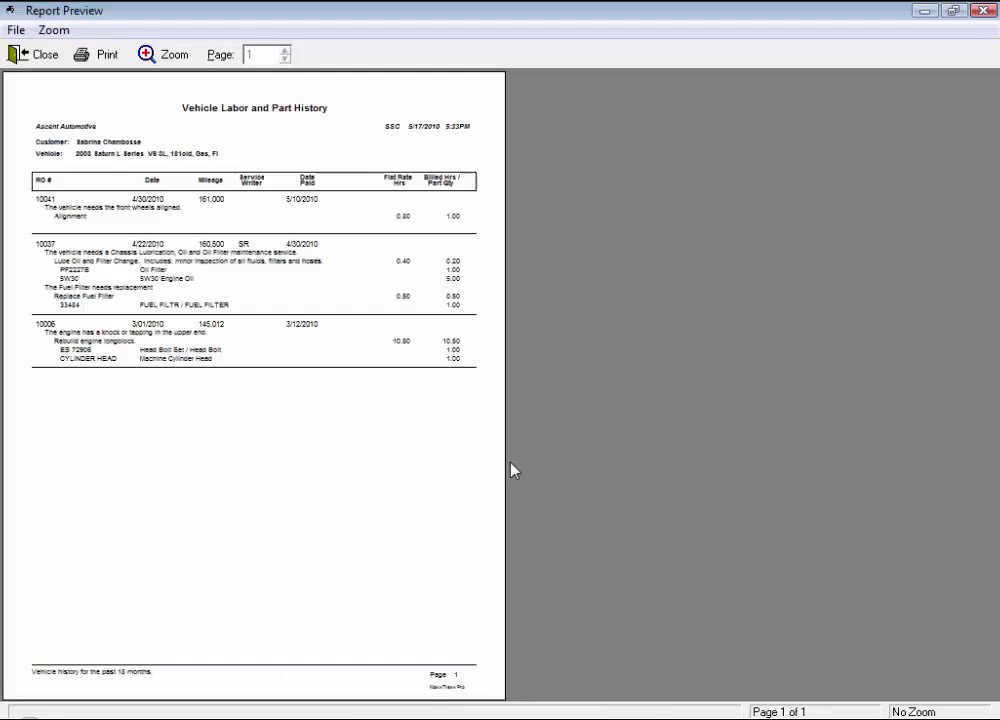
left_click(260, 405)
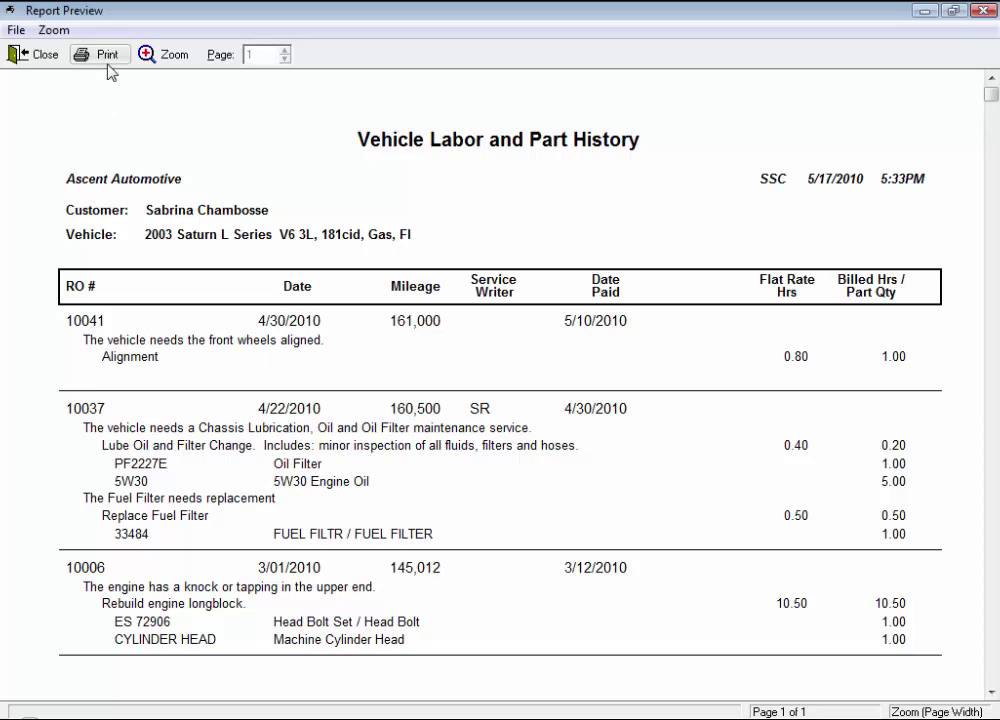
left_click(45, 55)
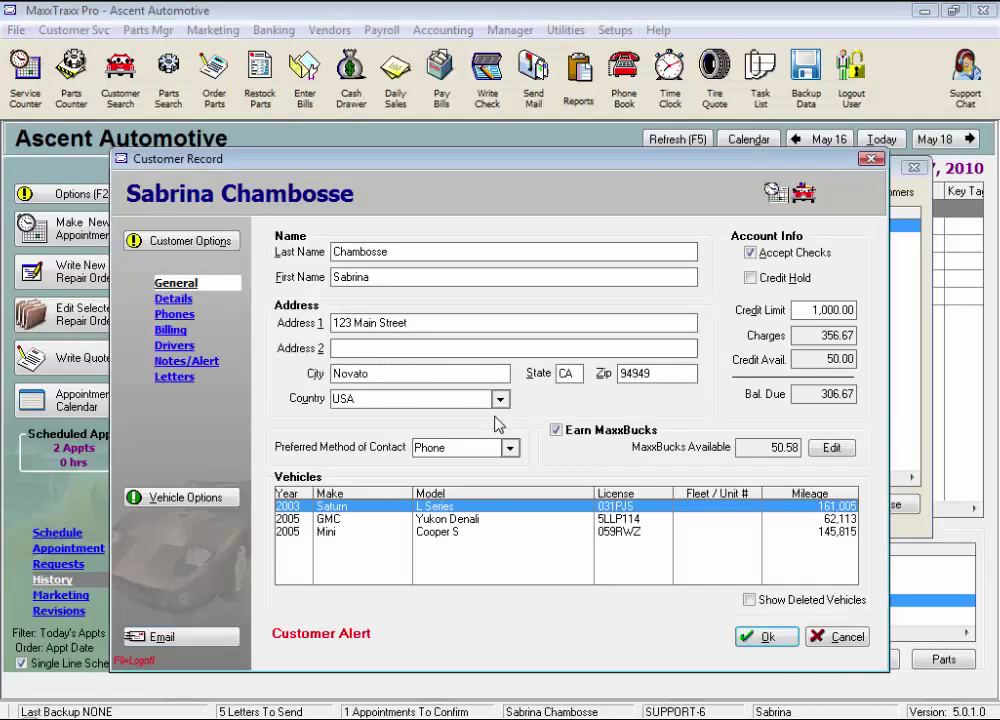
left_click(220, 500)
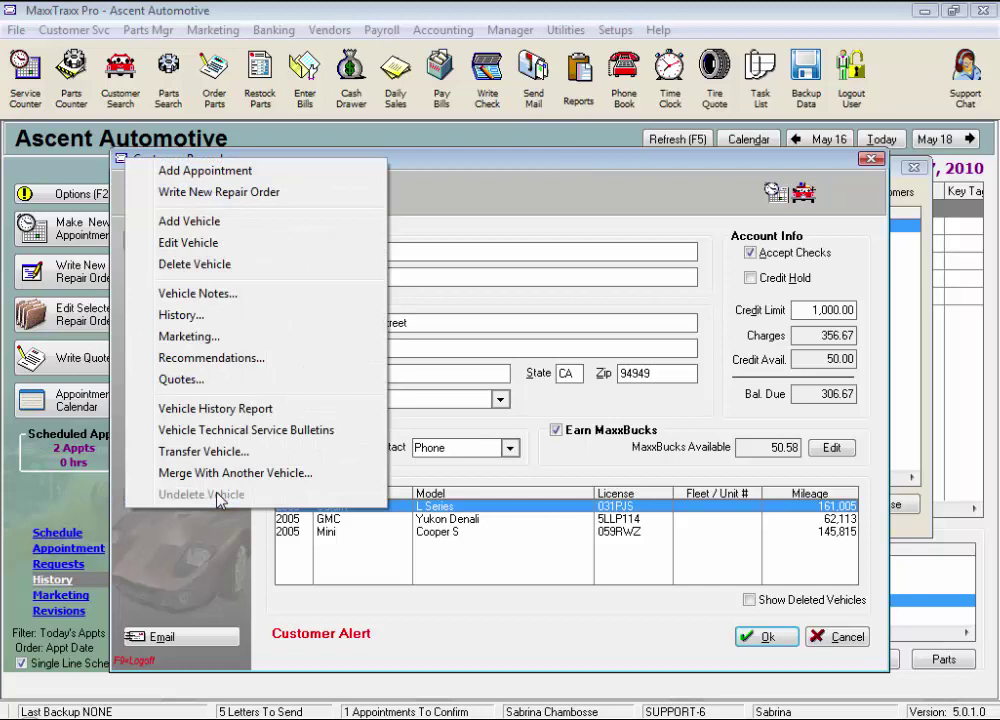
left_click(240, 440)
left_click(230, 400)
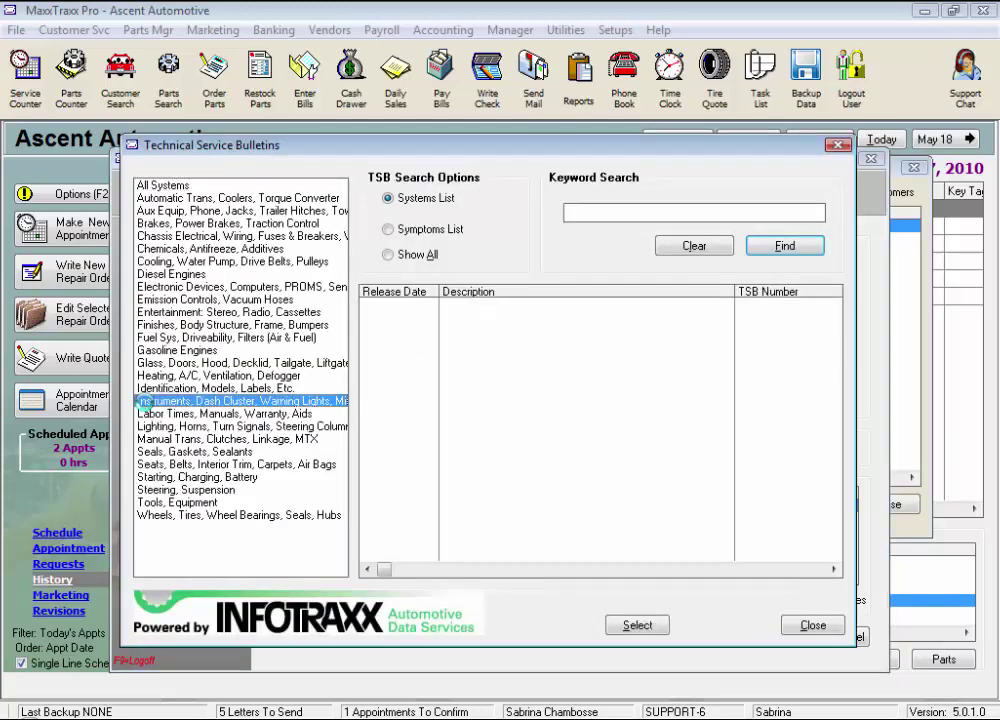
left_click(813, 626)
left_click(195, 510)
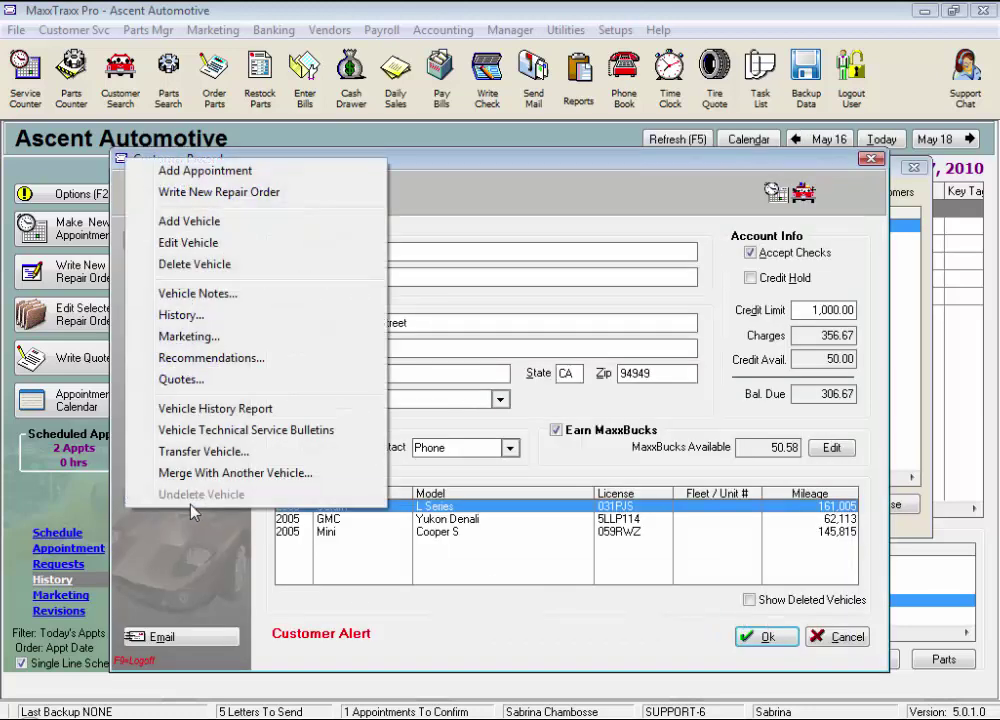
Transfer the 2005 GMC Yukon Denali to another customer after an open appointment blocked the Saturn.
left_click(257, 458)
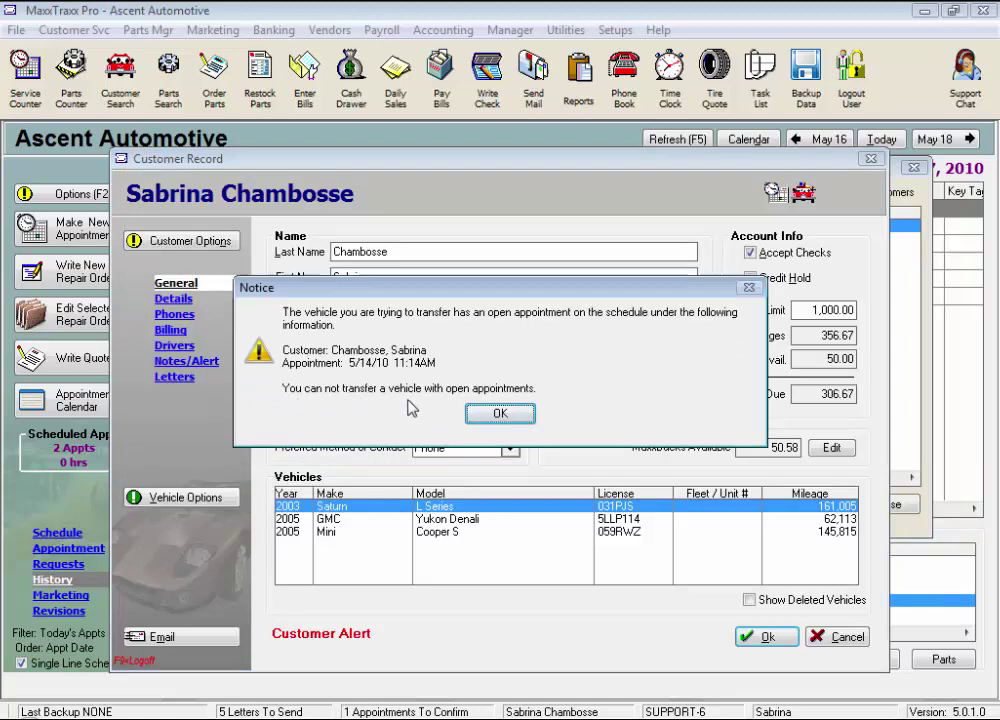
left_click(517, 418)
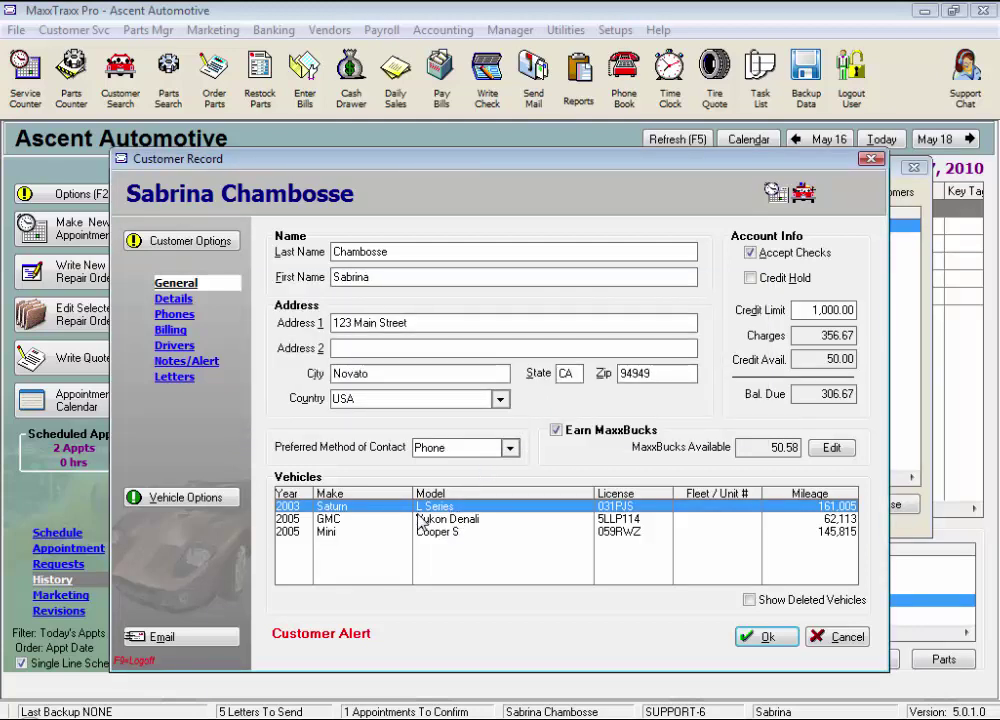
left_click(421, 519)
left_click(186, 497)
left_click(222, 452)
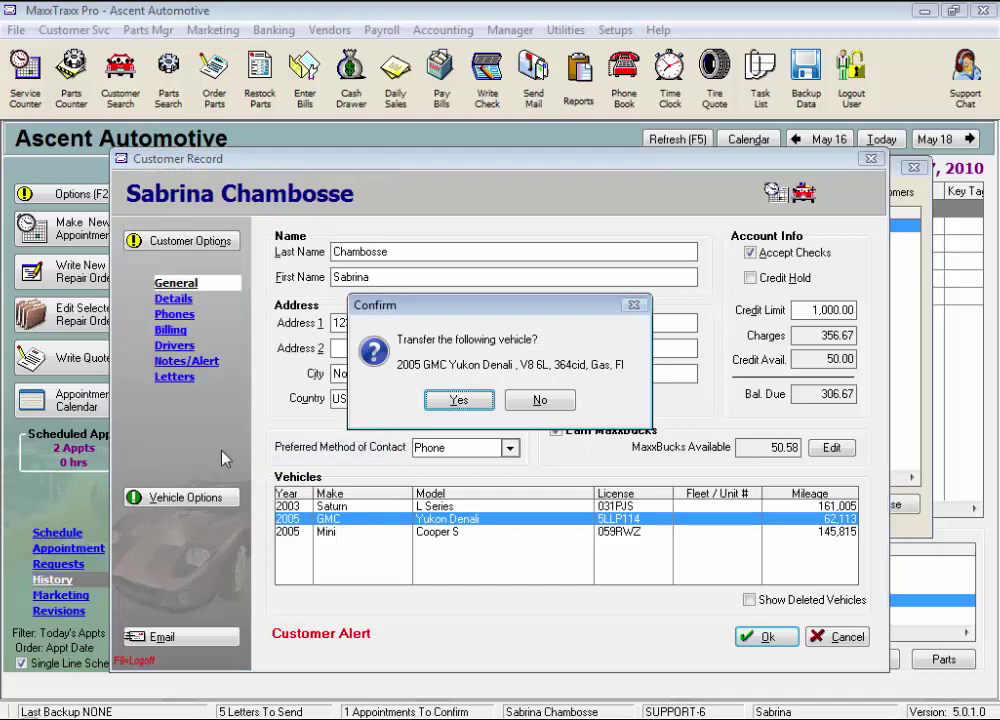
left_click(478, 404)
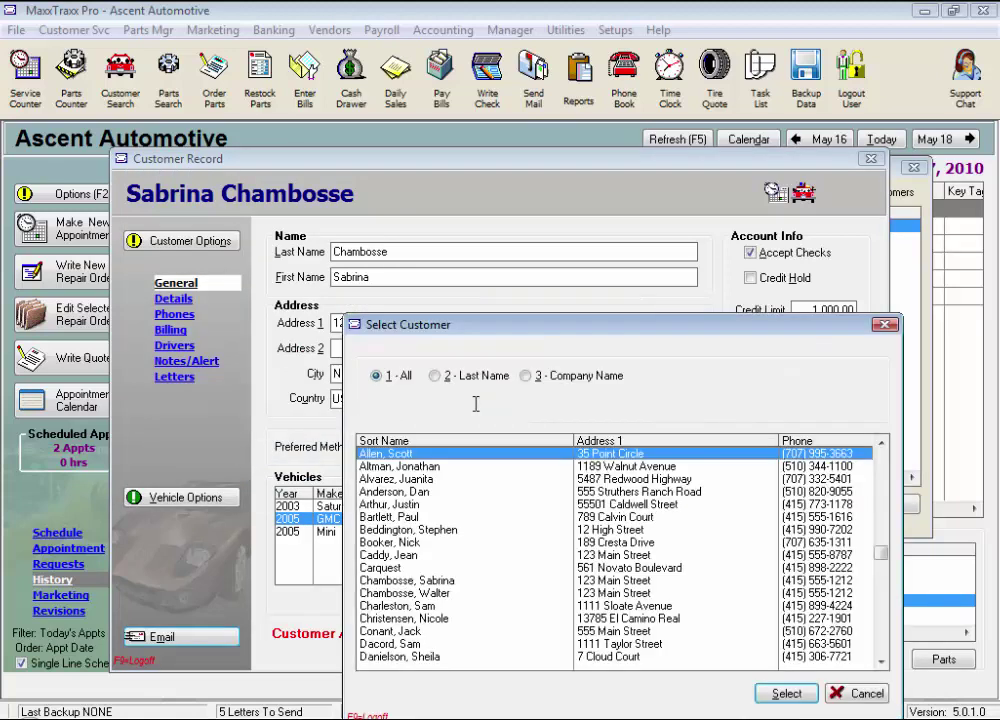
double_click(426, 607)
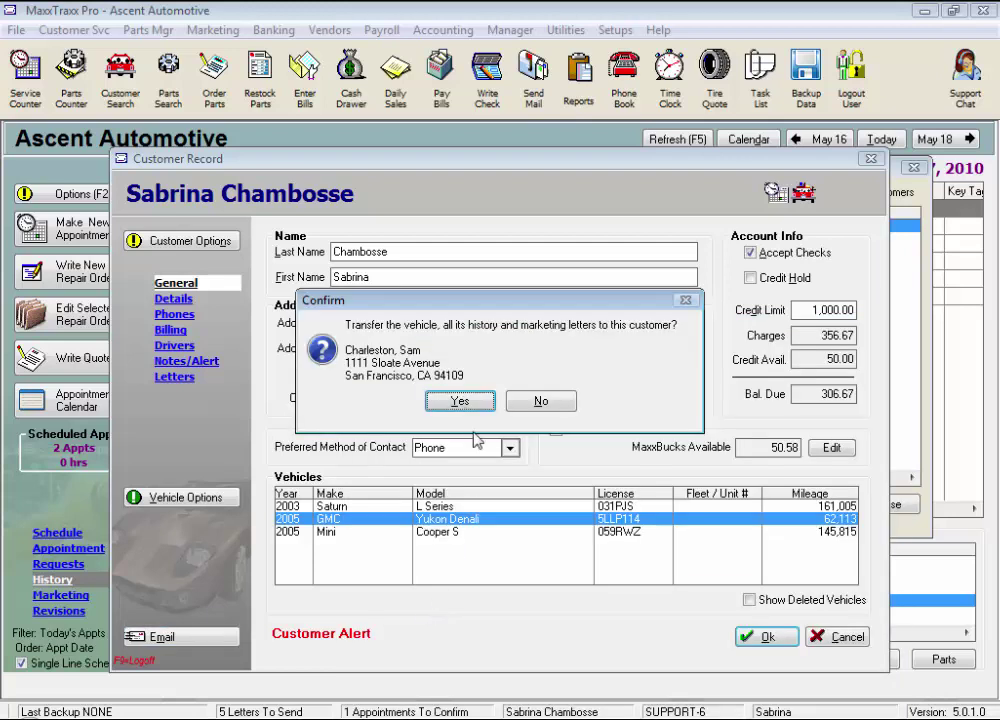
left_click(462, 401)
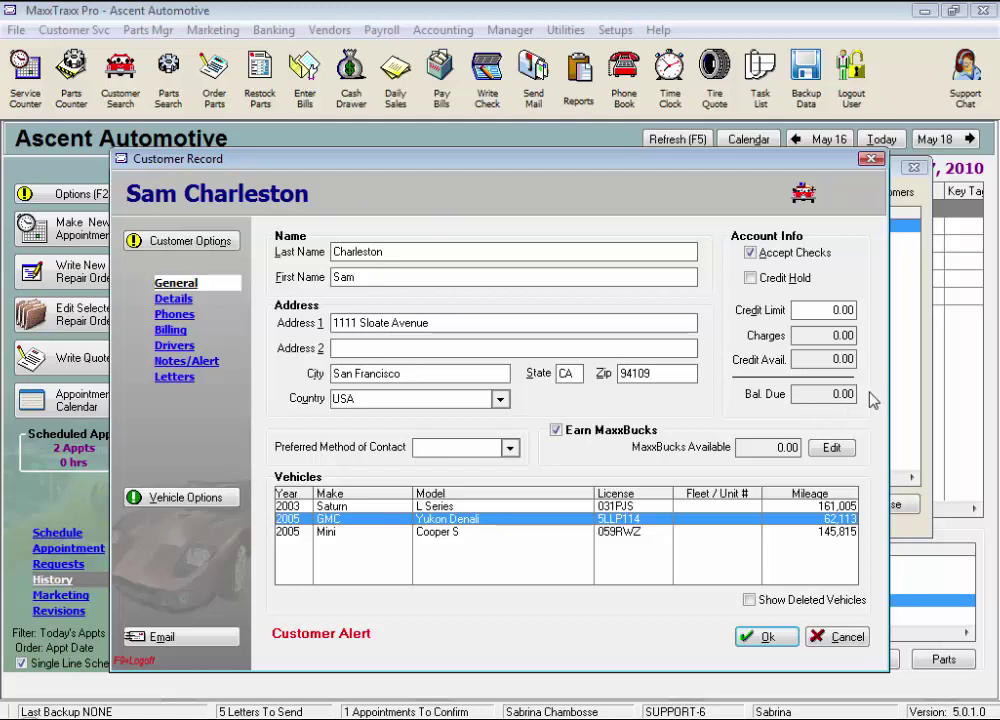
Switch from the receiving customer's record to the second customer's record.
left_click(852, 638)
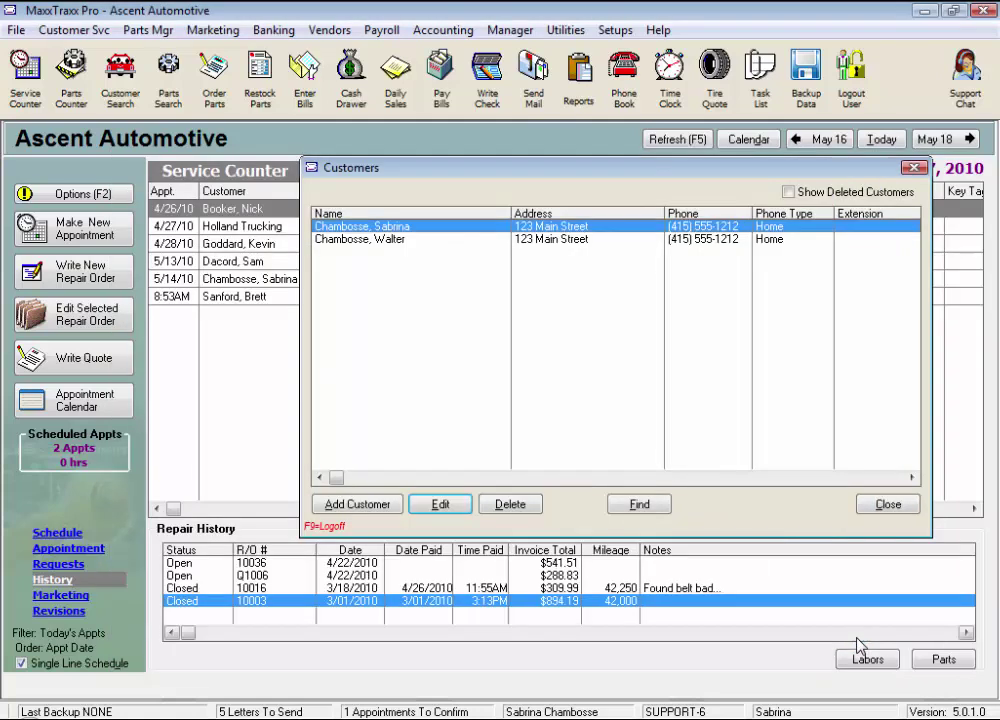
double_click(389, 240)
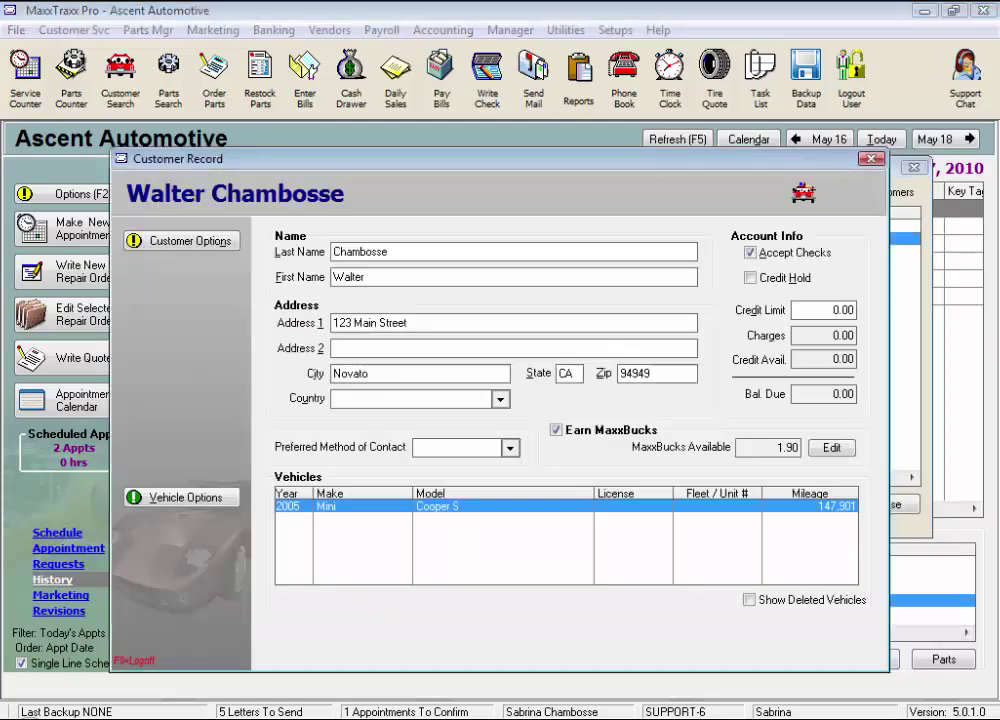
left_click(230, 499)
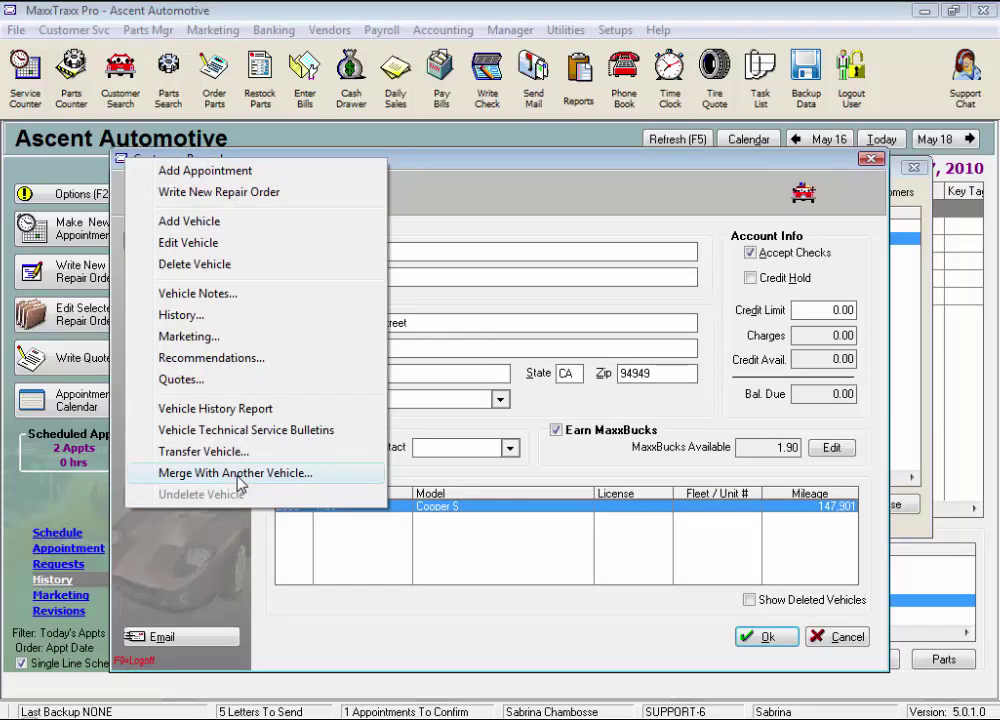
left_click(280, 555)
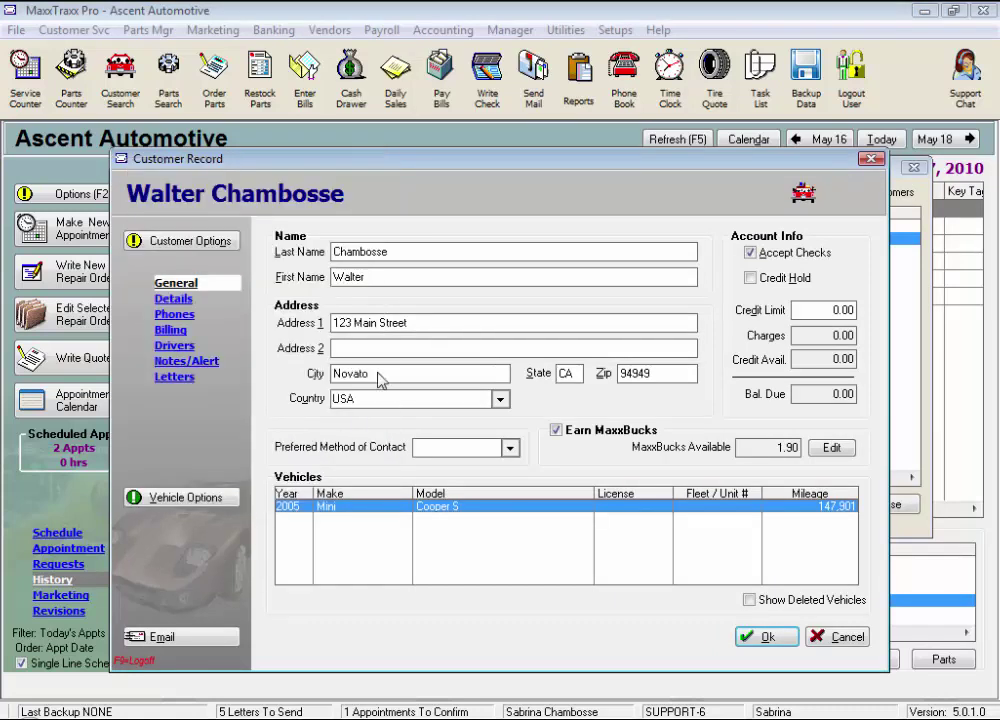
left_click_drag(381, 278, 300, 282)
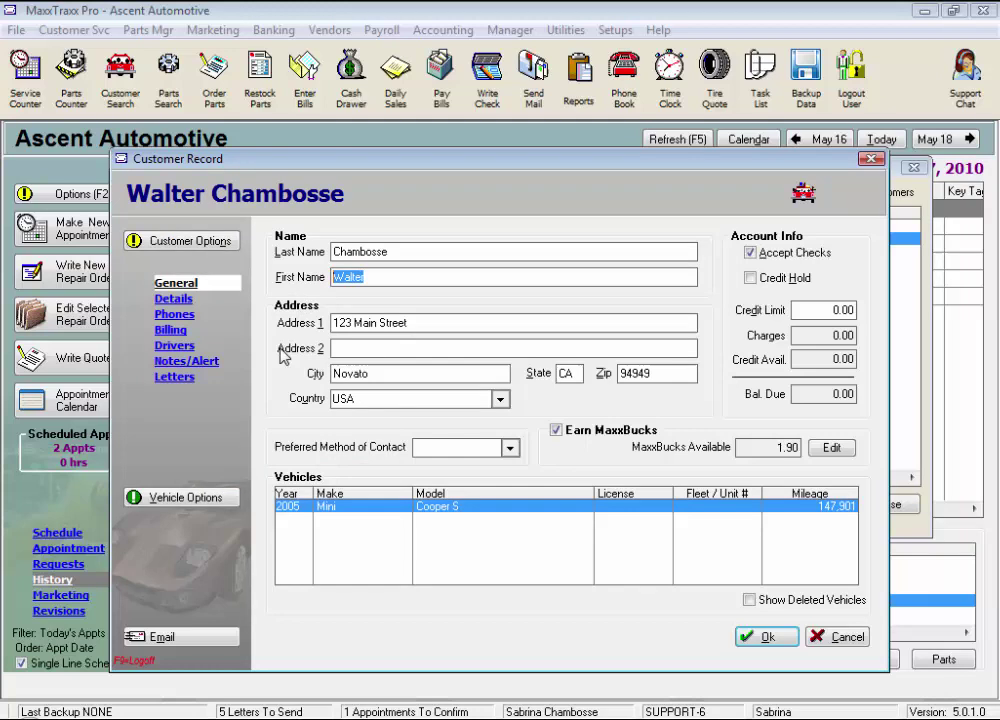
left_click(218, 508)
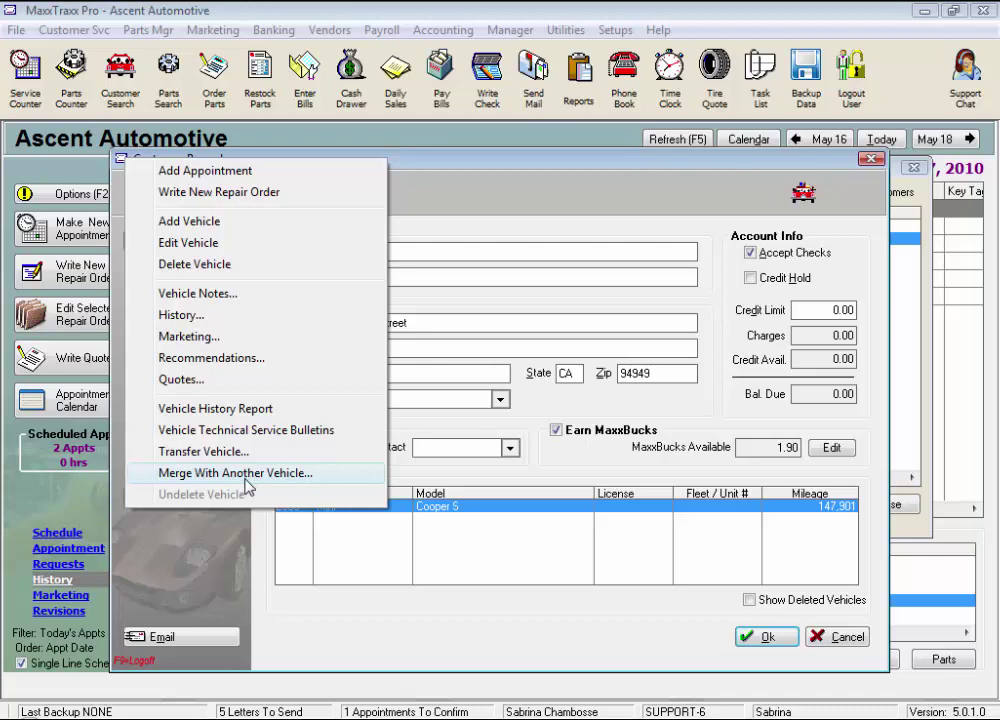
left_click(512, 516)
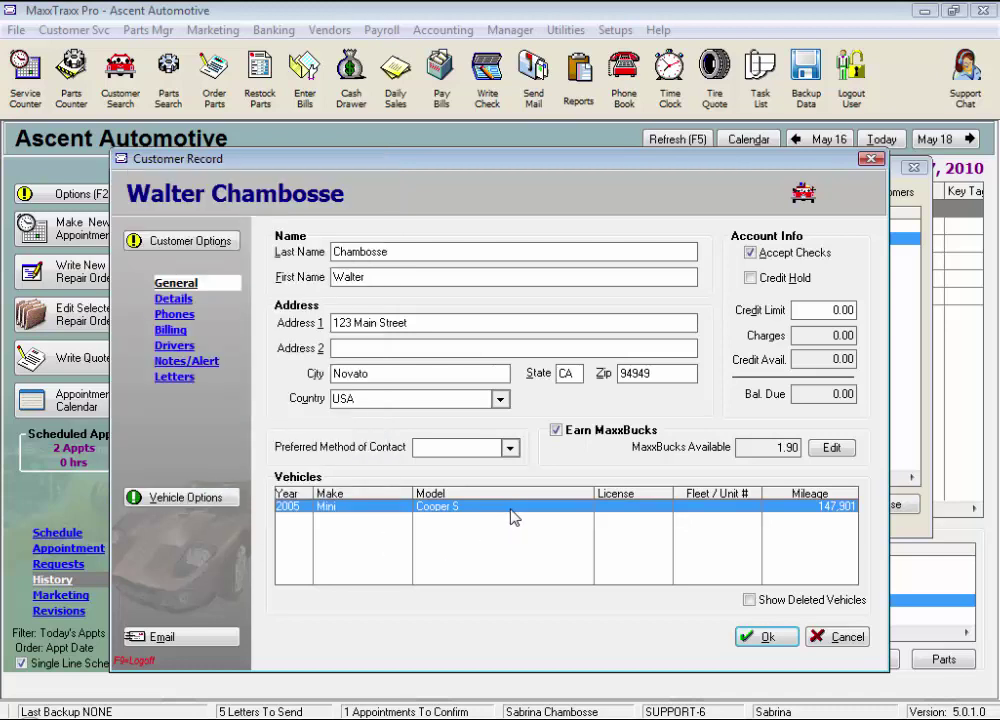
left_click(230, 492)
left_click(228, 476)
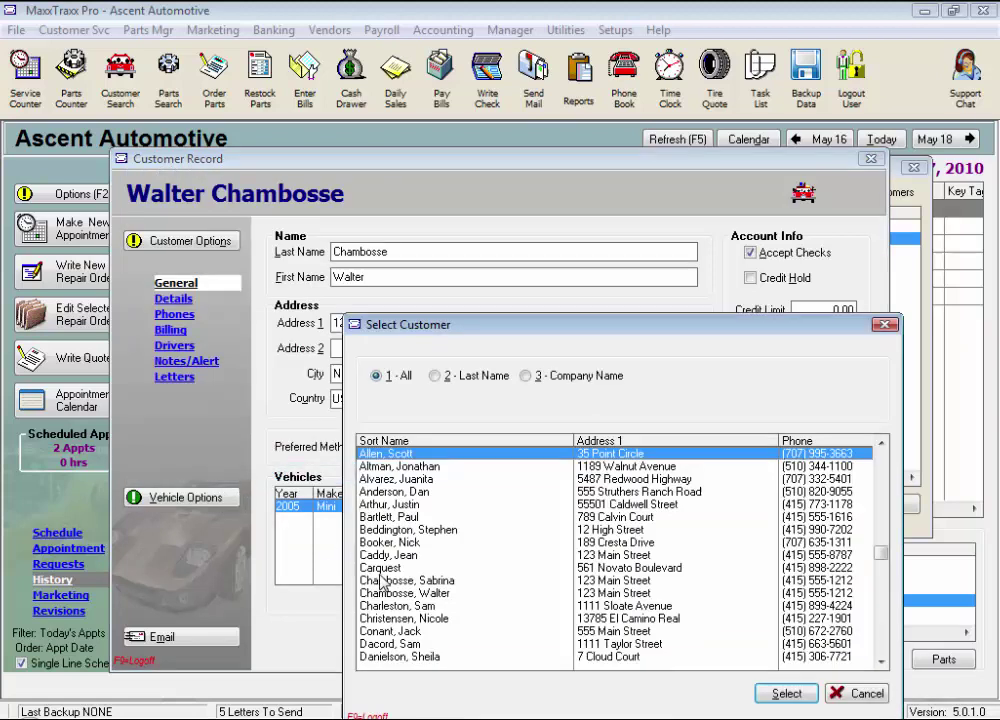
double_click(438, 582)
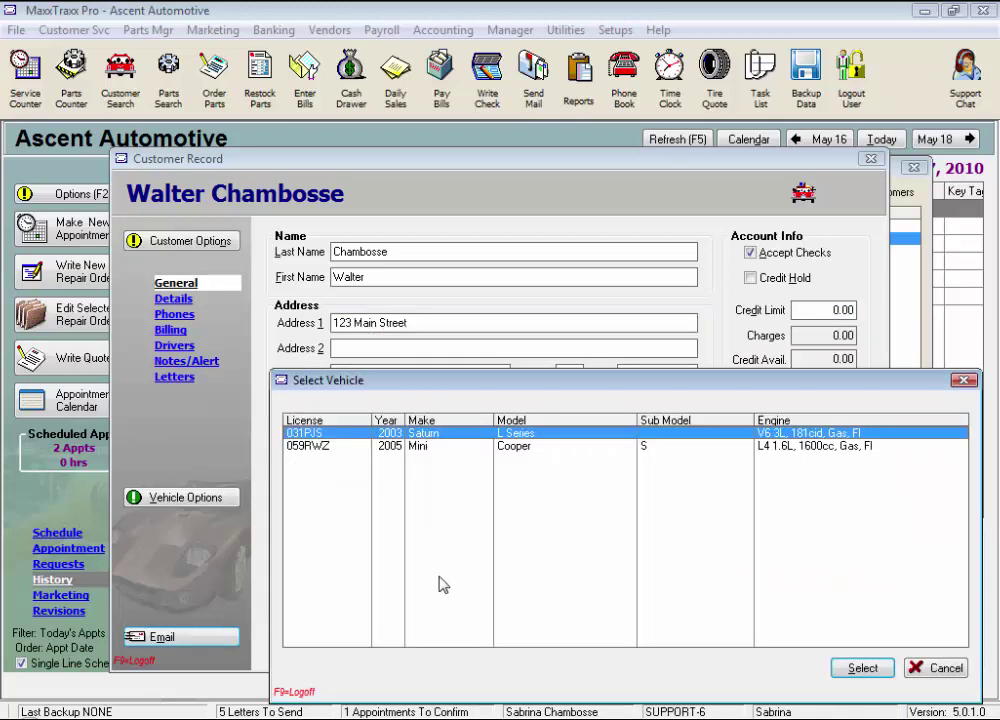
left_click(519, 455)
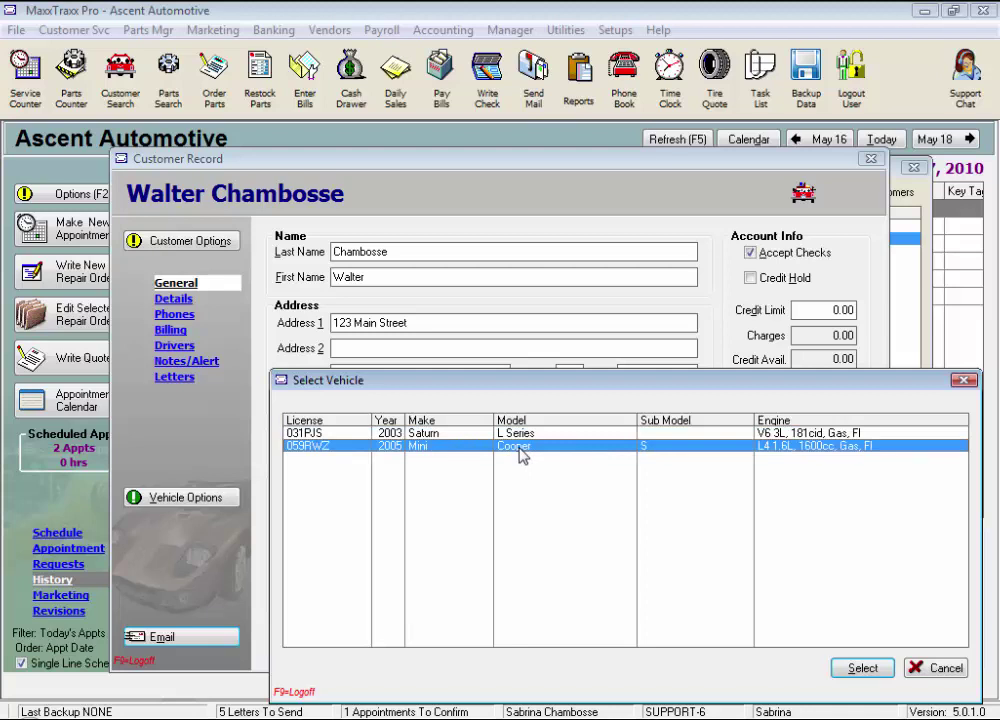
left_click(862, 668)
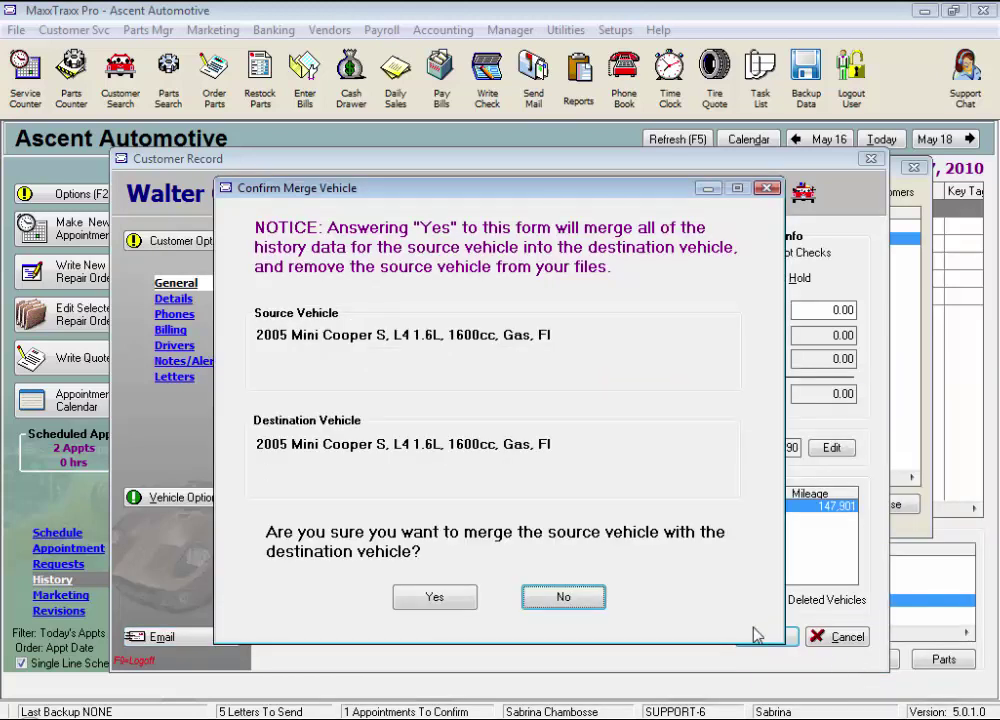
left_click(446, 604)
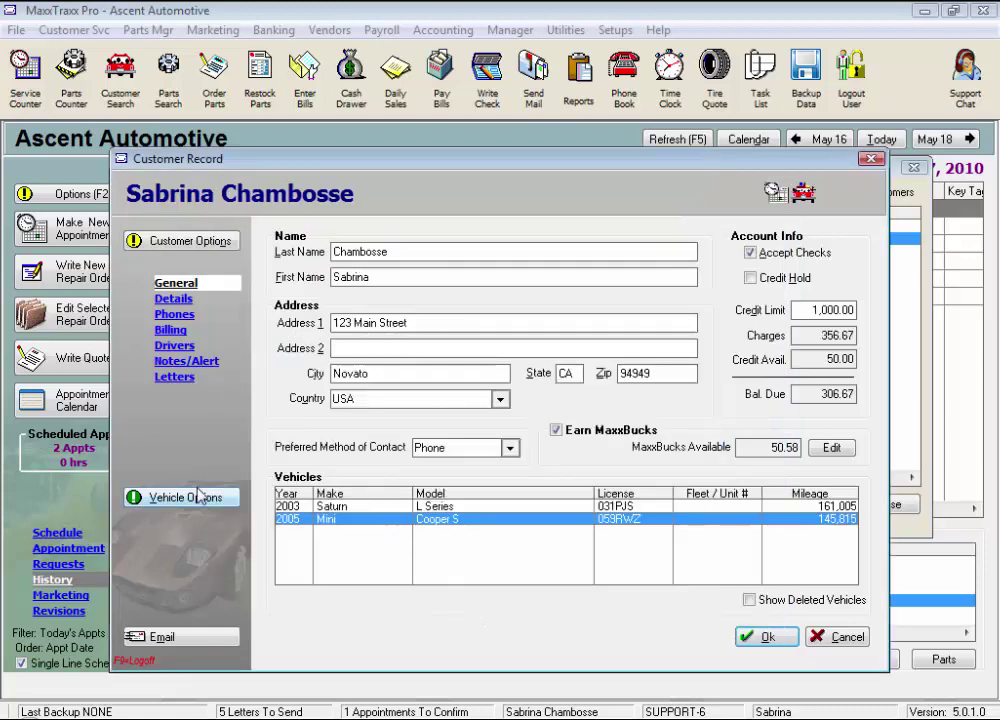
left_click(200, 496)
left_click(194, 314)
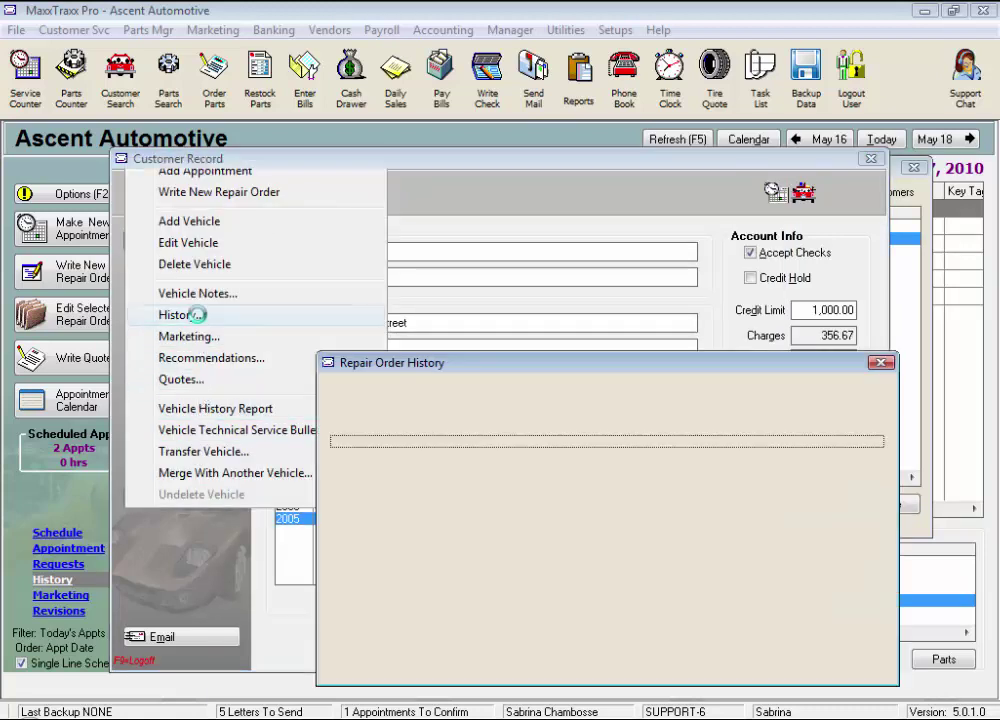
left_click(855, 649)
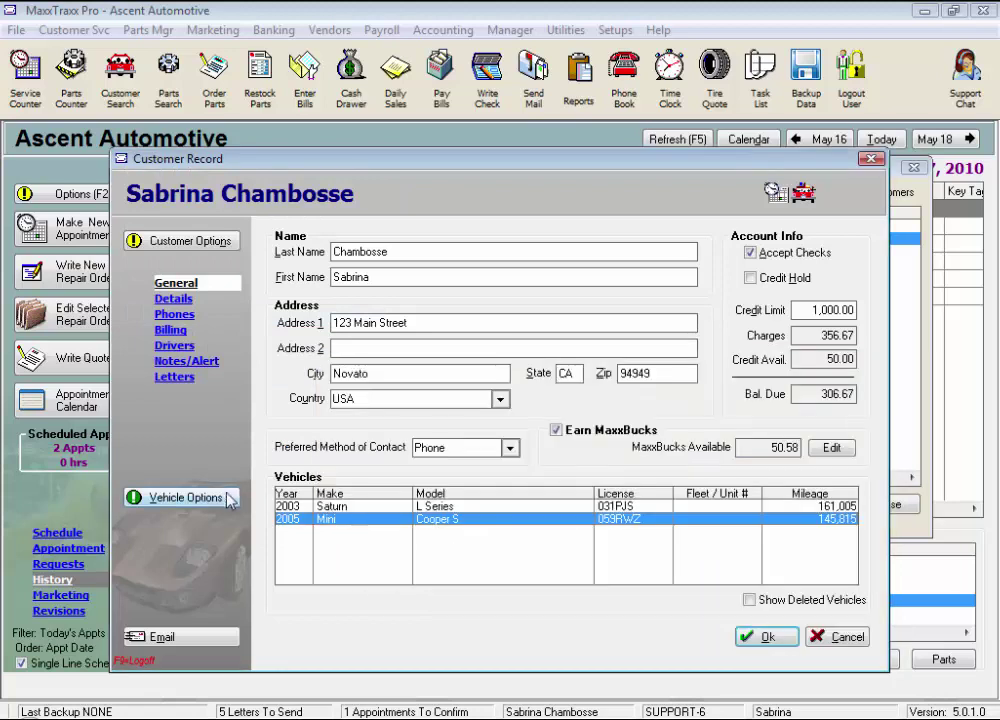
left_click(200, 496)
left_click(216, 337)
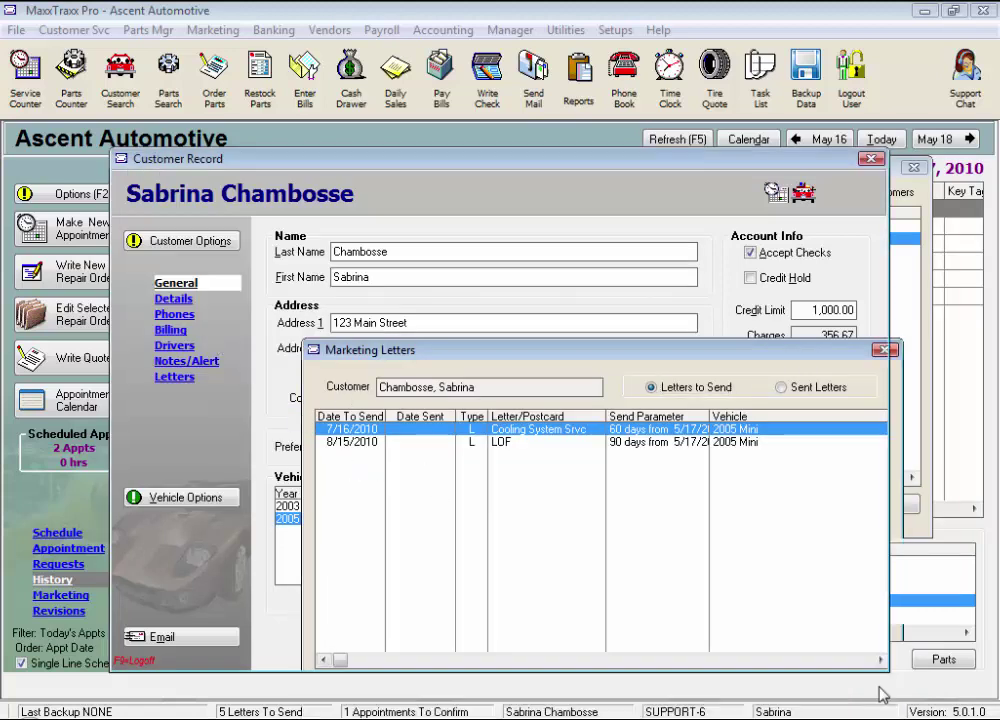
left_click(857, 687)
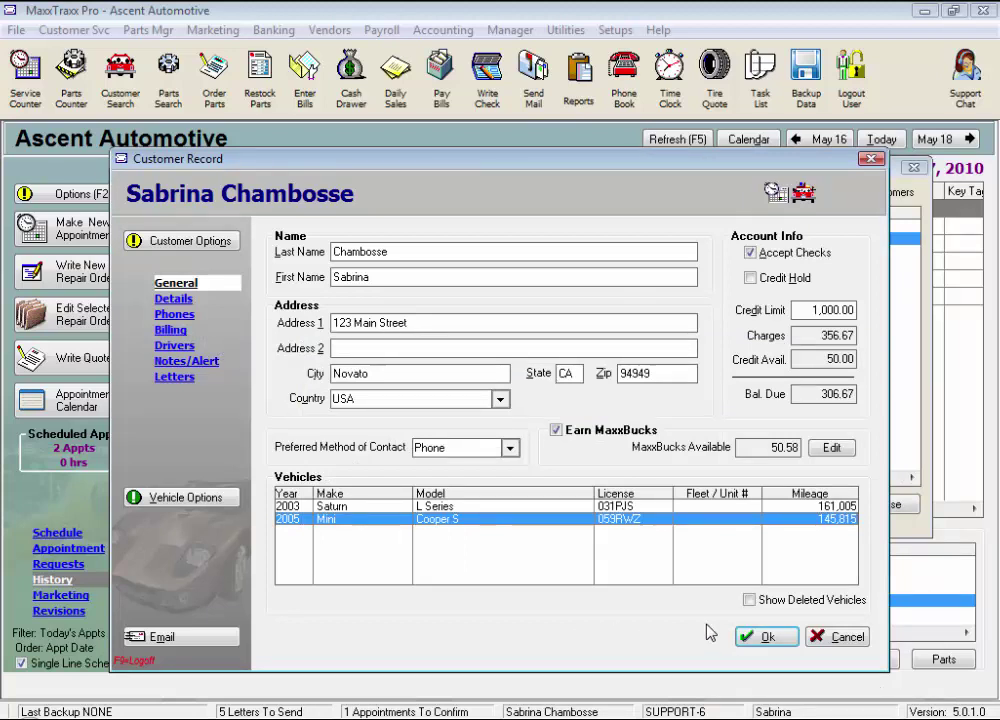
Show deleted vehicles and undelete the 1982 Nissan 280ZX.
left_click(749, 600)
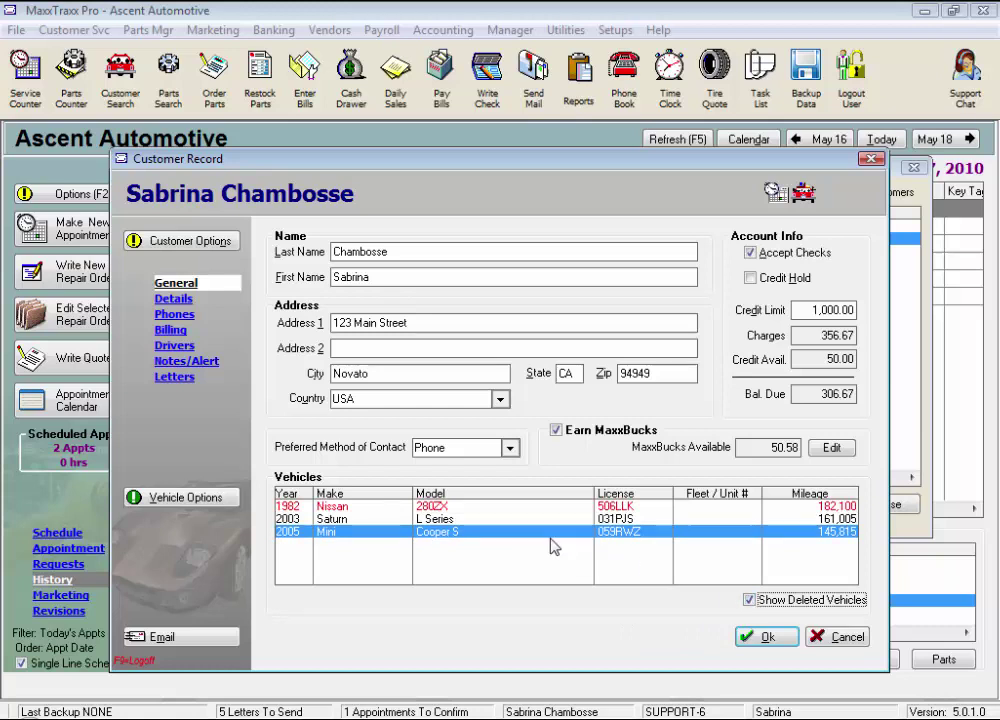
left_click(447, 507)
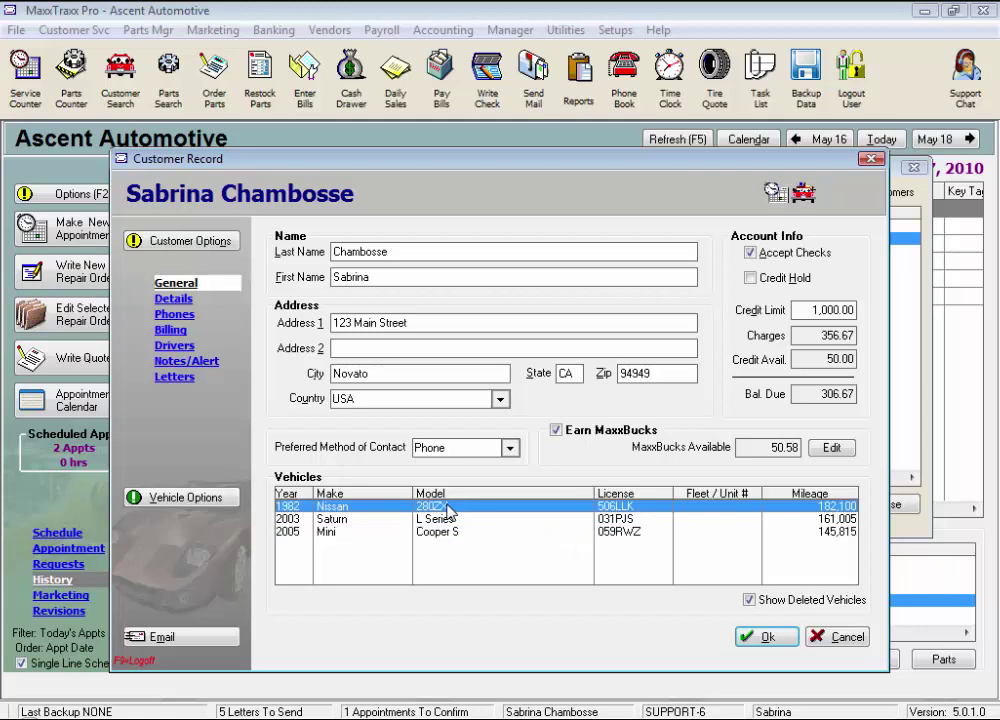
right_click(447, 508)
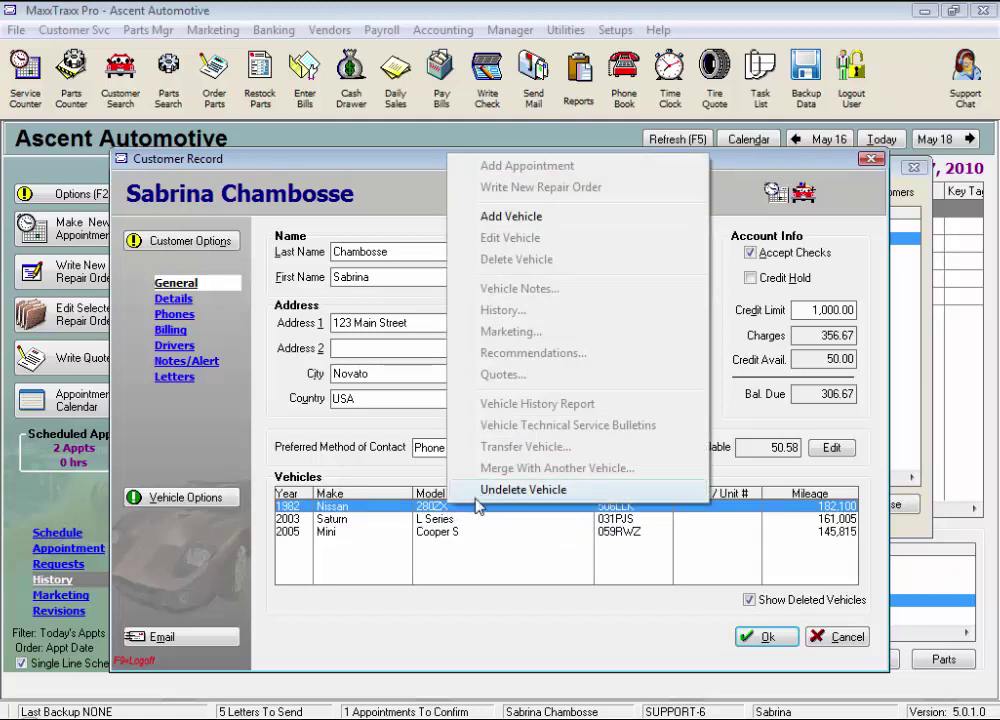
left_click(360, 508)
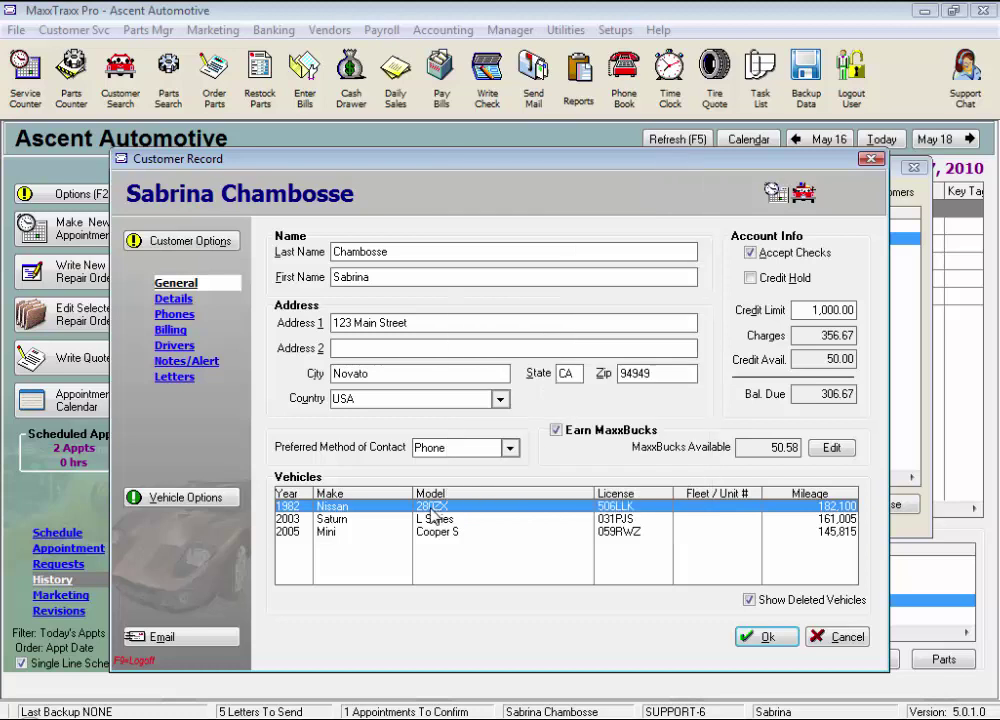
left_click(226, 503)
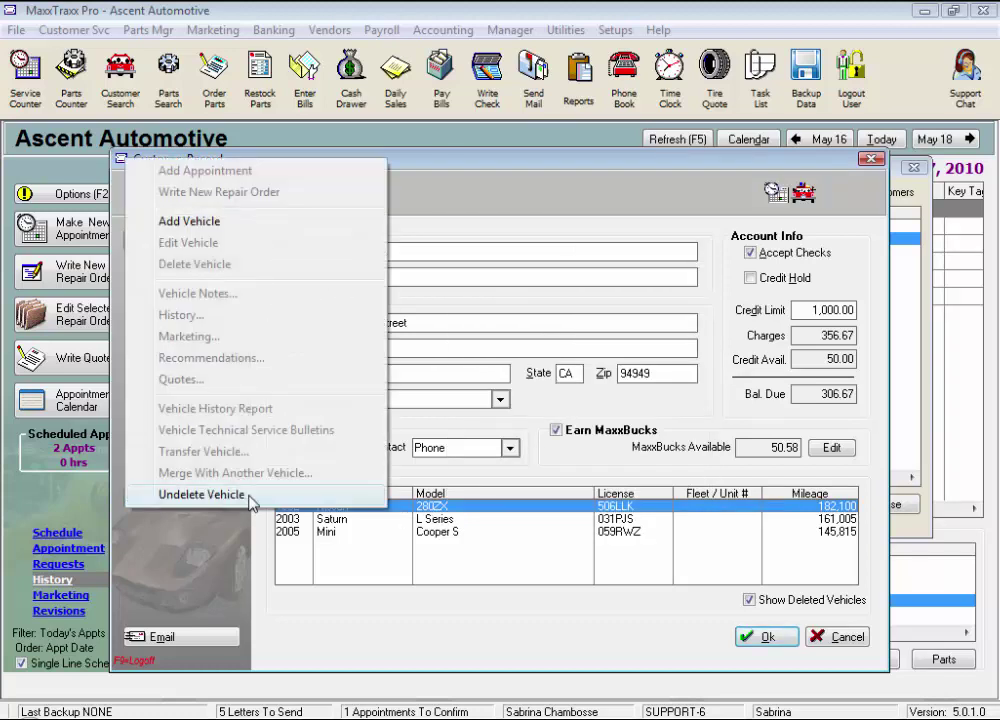
left_click(228, 505)
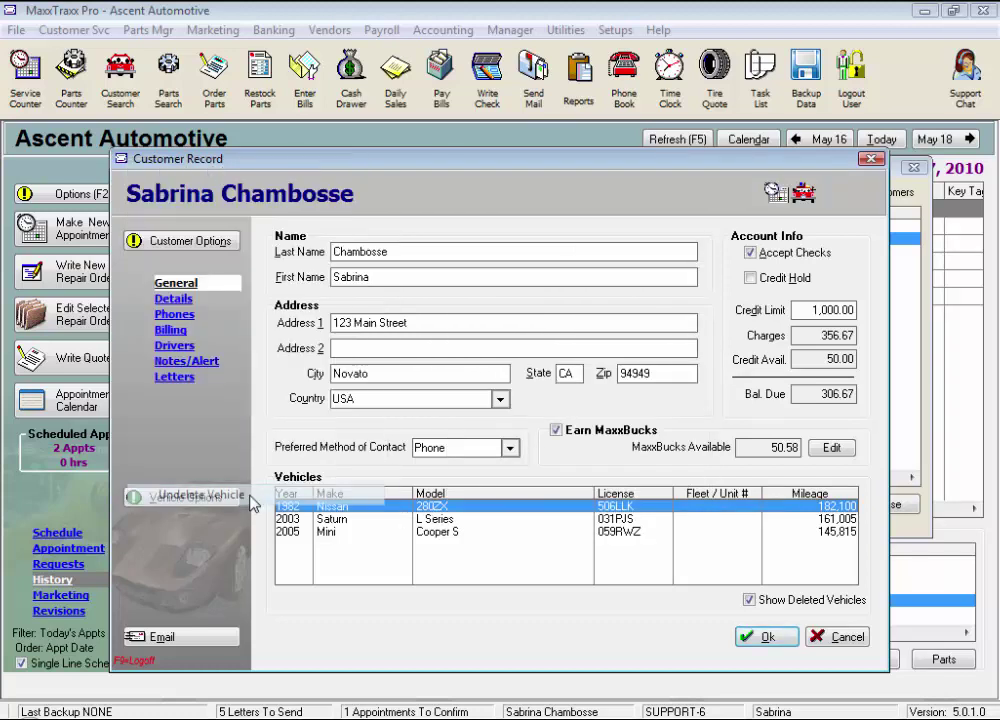
Save and close the customer record, then close the Customers list.
left_click(444, 521)
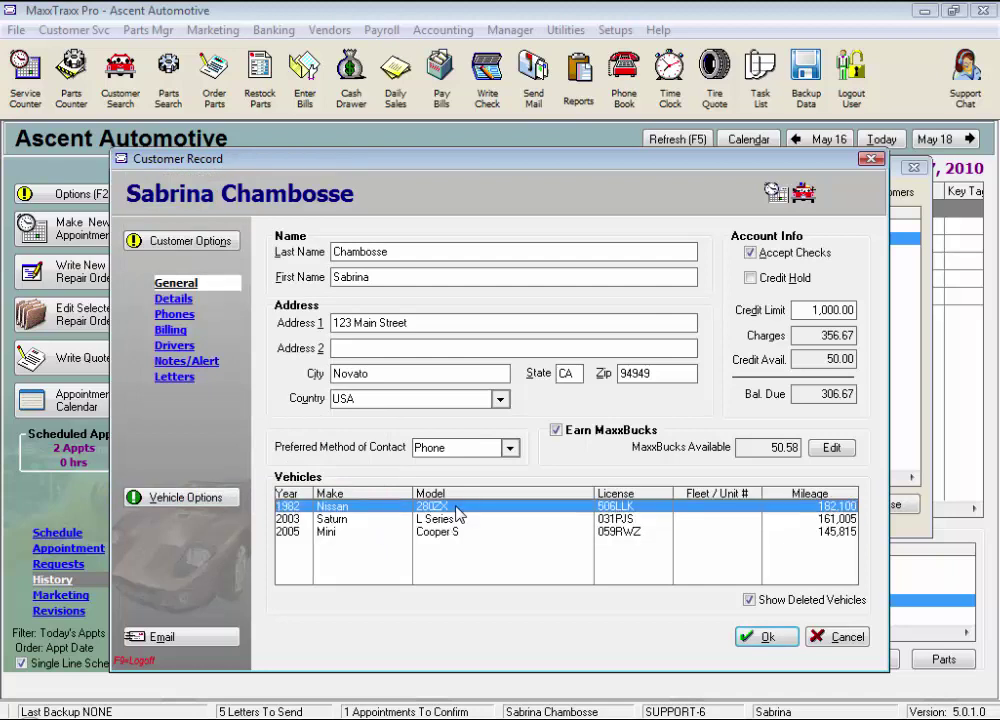
left_click(766, 639)
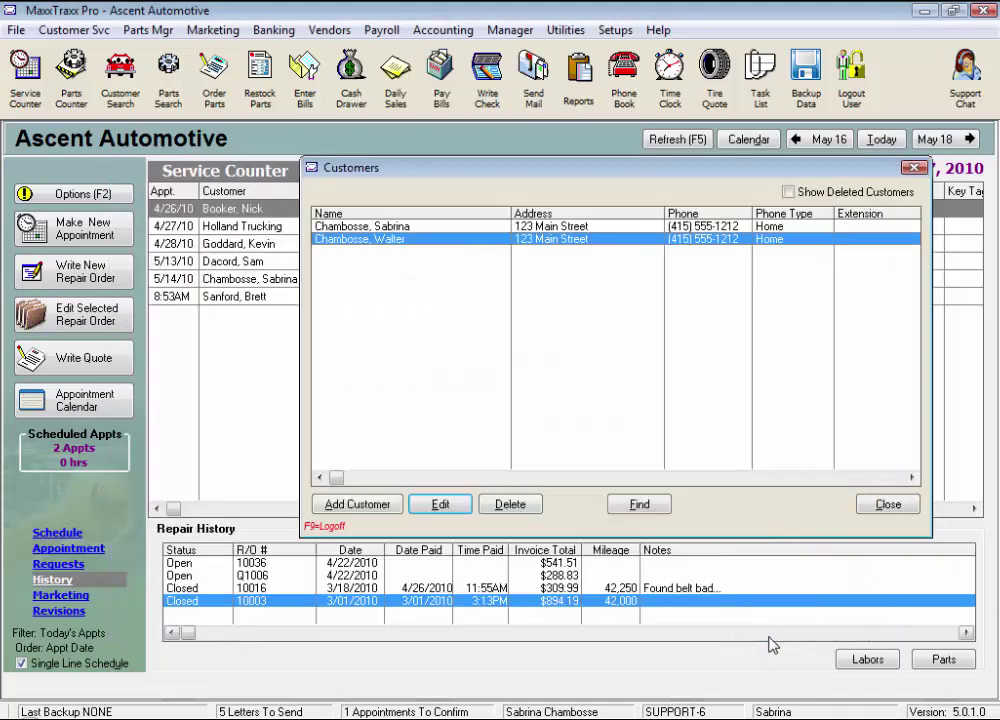
left_click(886, 505)
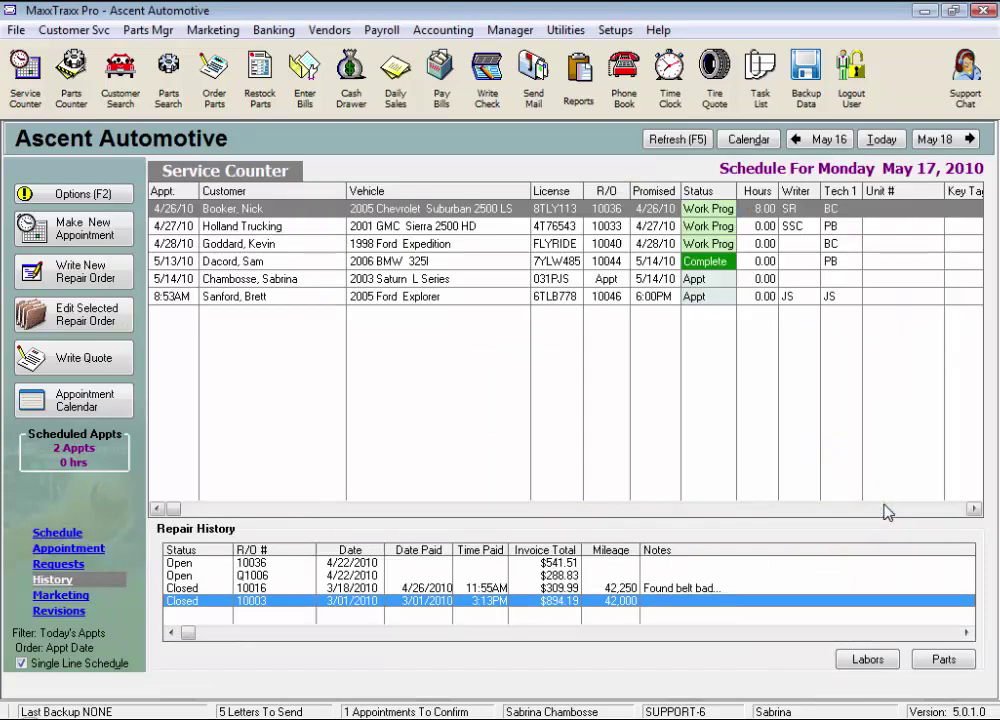